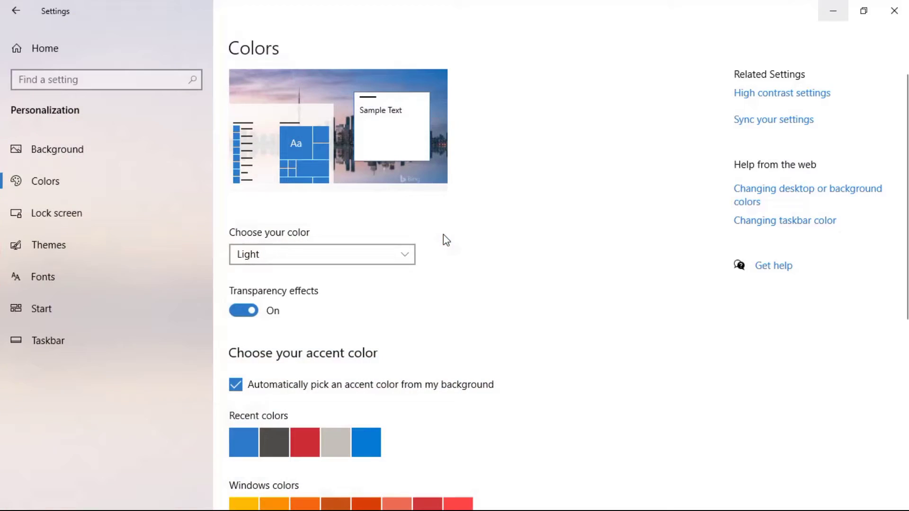
Change 'Choose your color' from Light to Dark in Personalization > Colors.
left_click(323, 269)
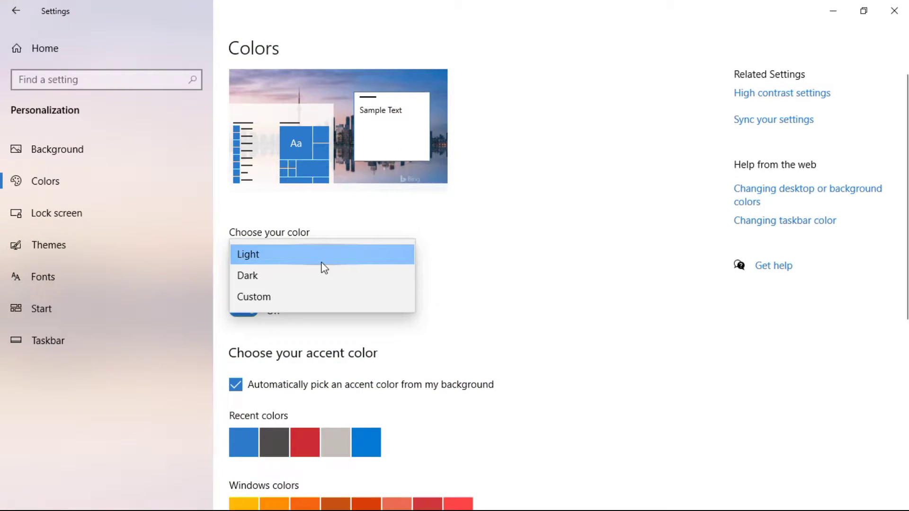
left_click(322, 275)
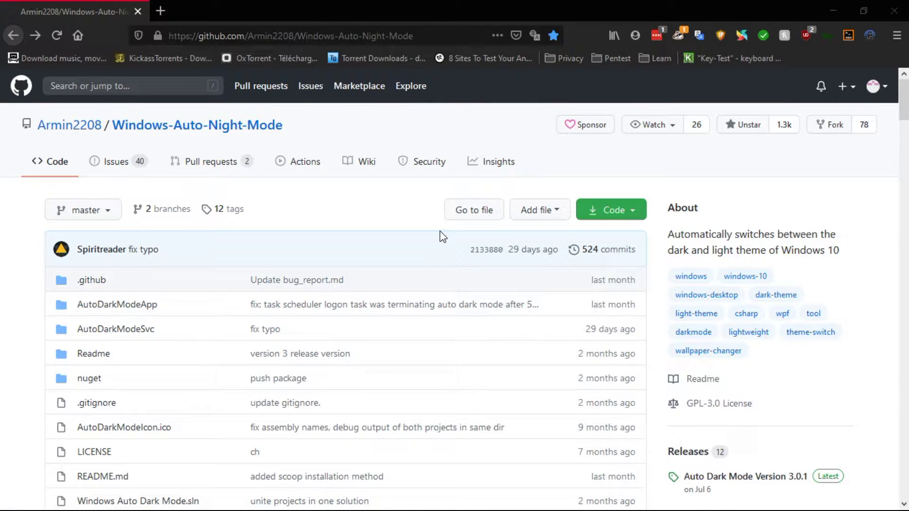
Scroll the repository README and open the newest Auto Dark Mode release.
left_click(434, 36)
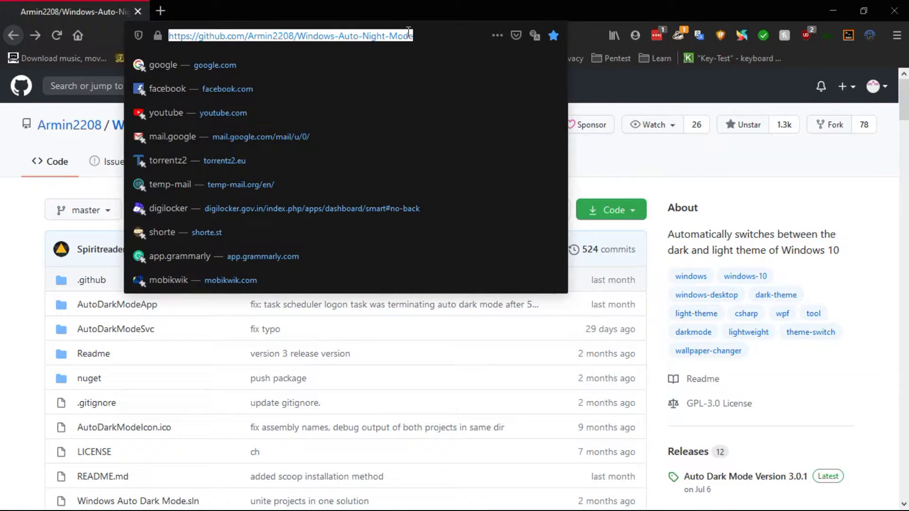
left_click(609, 163)
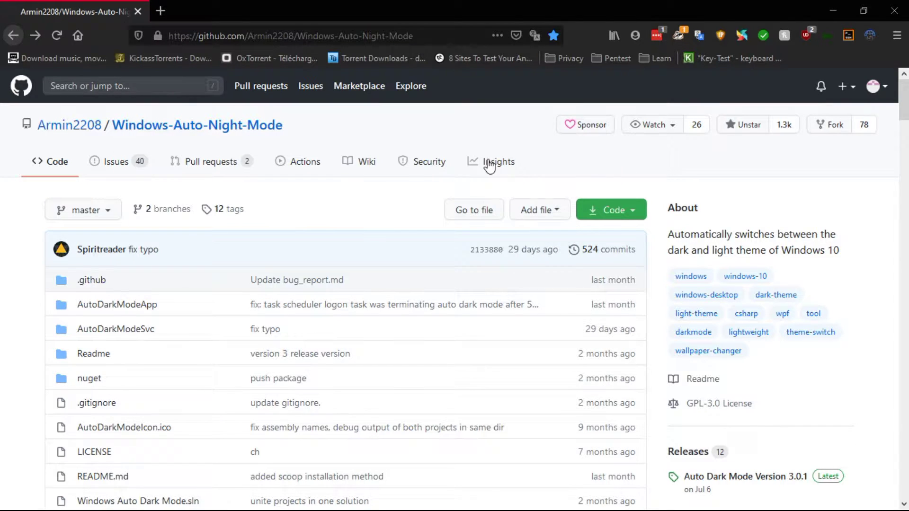
scroll(391, 286, "down", 15)
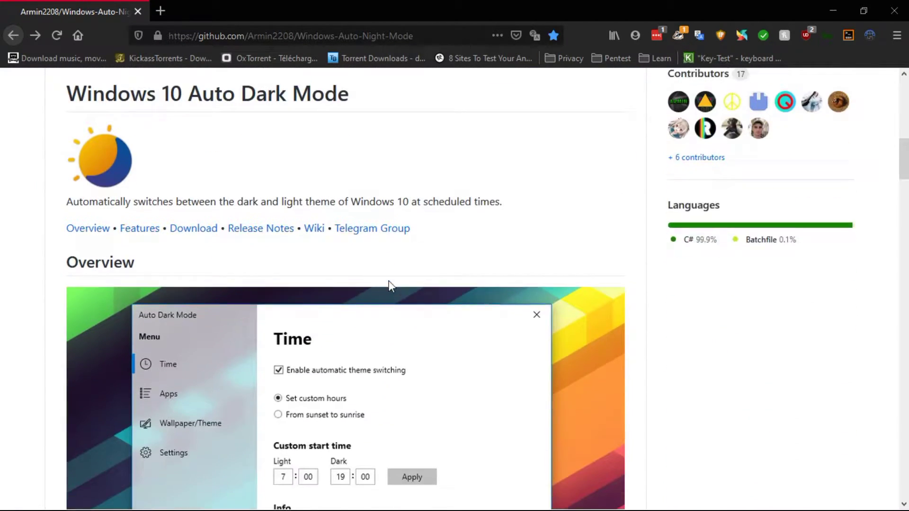
scroll(391, 286, "down", 15)
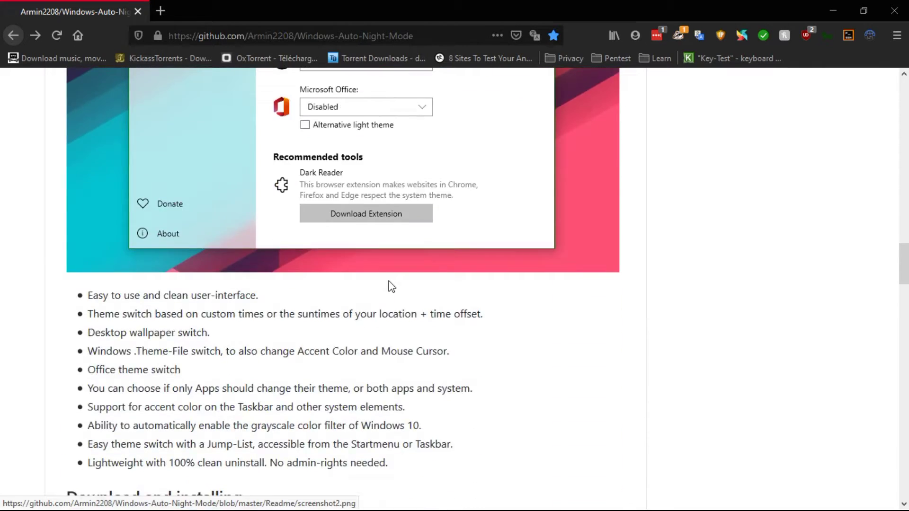
left_click(161, 198)
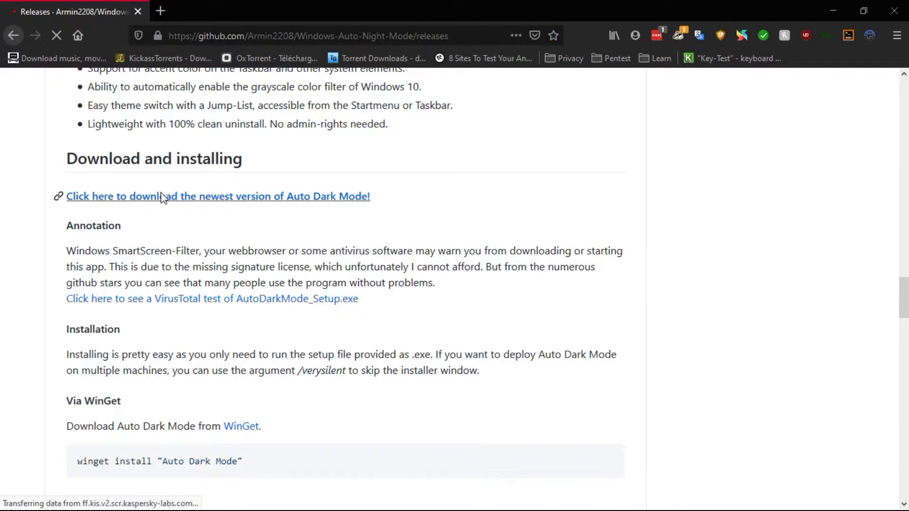
Download and save AutoDarkMode_v3_0_1_Setup.exe from the release's Assets.
scroll(464, 234, "down", 10)
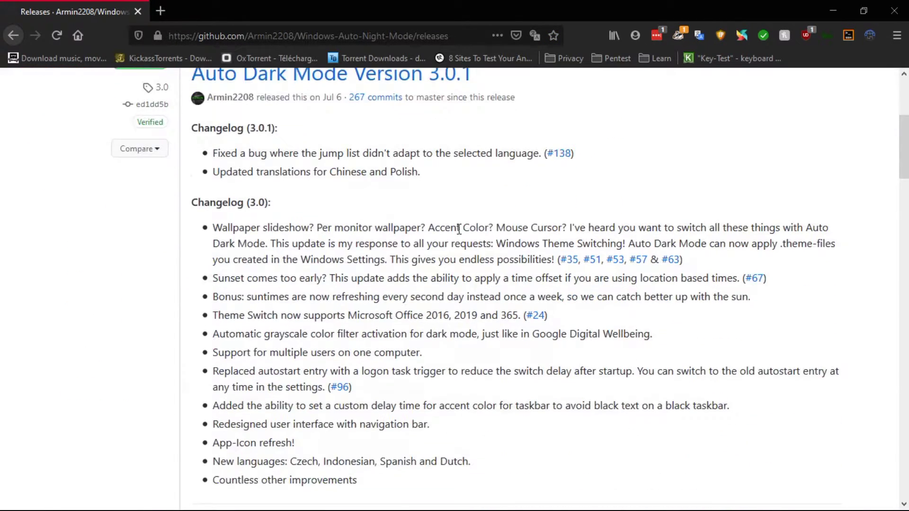
left_click(284, 240)
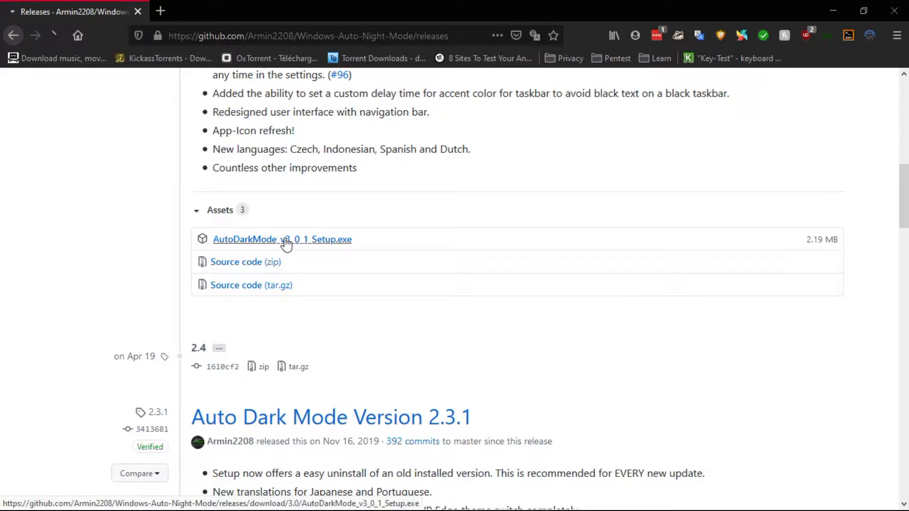
left_click(496, 227)
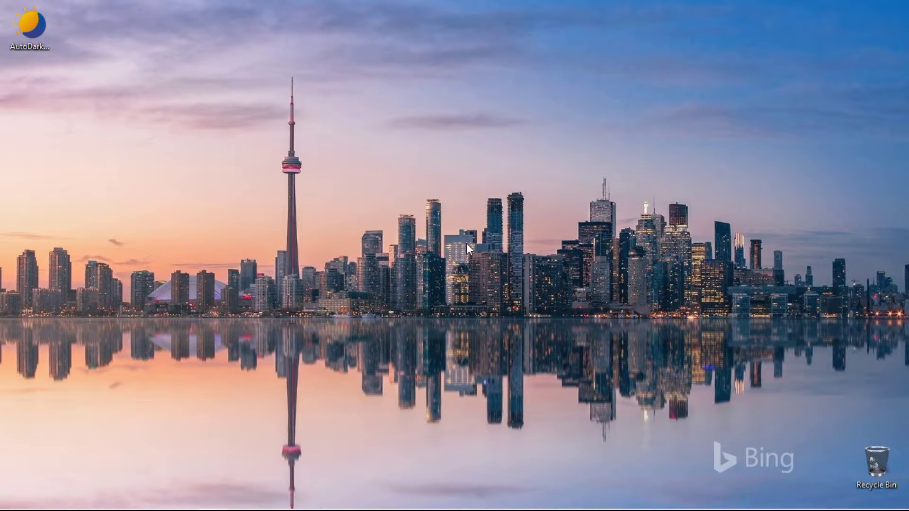
Run the desktop setup file, install Auto Dark Mode 3.0.1 to the default folder, and launch it.
double_click(48, 29)
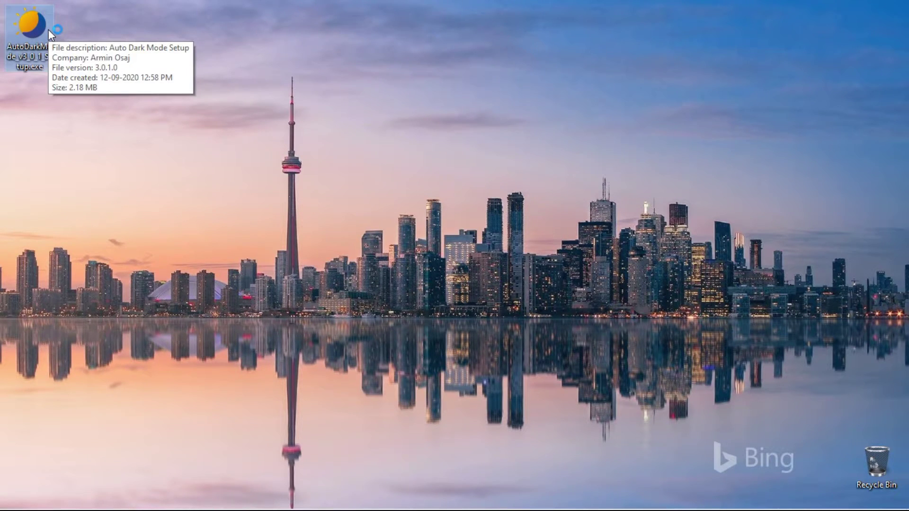
left_click(450, 294)
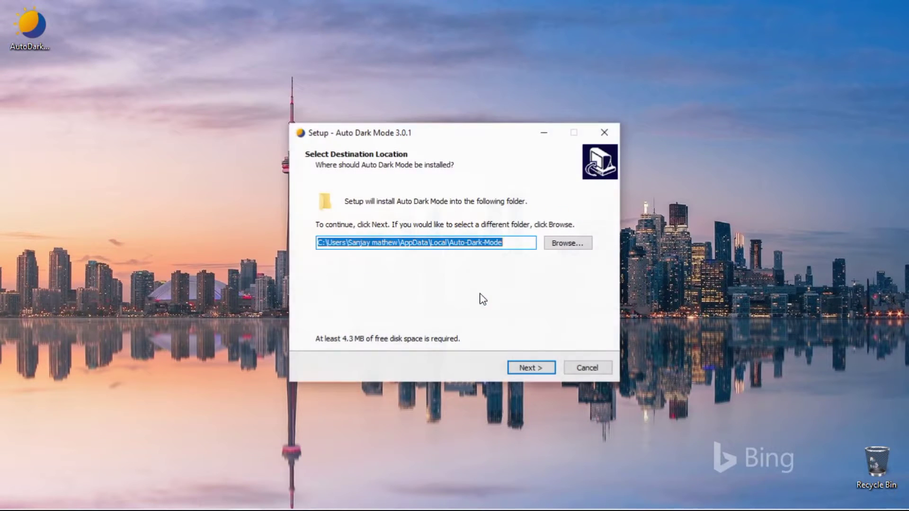
left_click(526, 369)
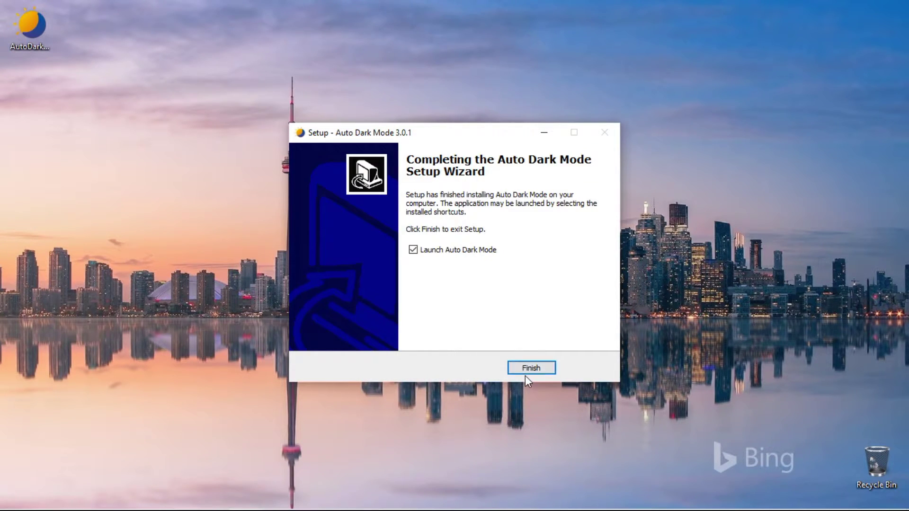
left_click(524, 370)
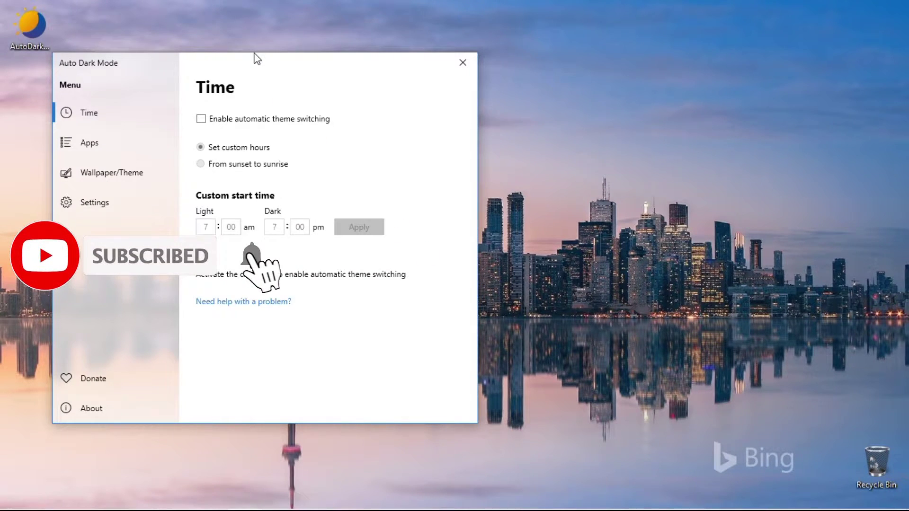
Enable automatic theme switching and apply the 7:00 am light / 7:00 pm dark schedule.
left_click_drag(255, 57, 489, 68)
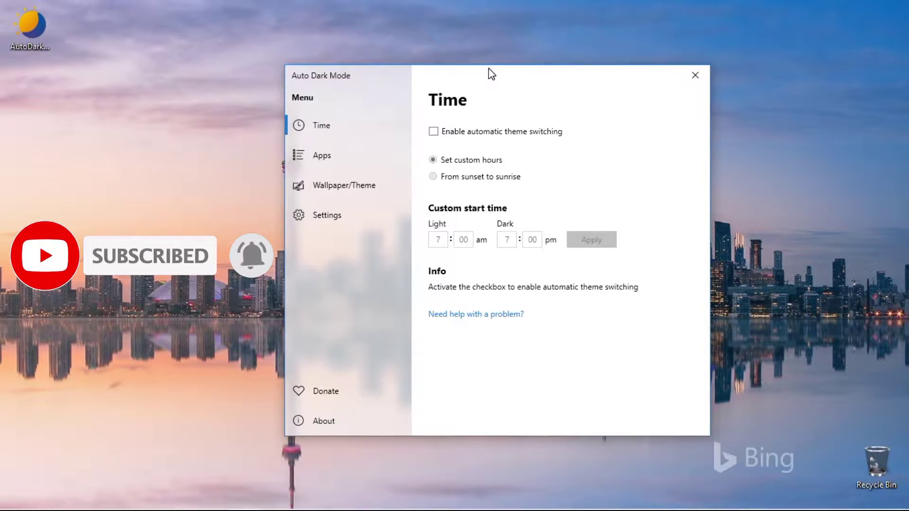
left_click(433, 133)
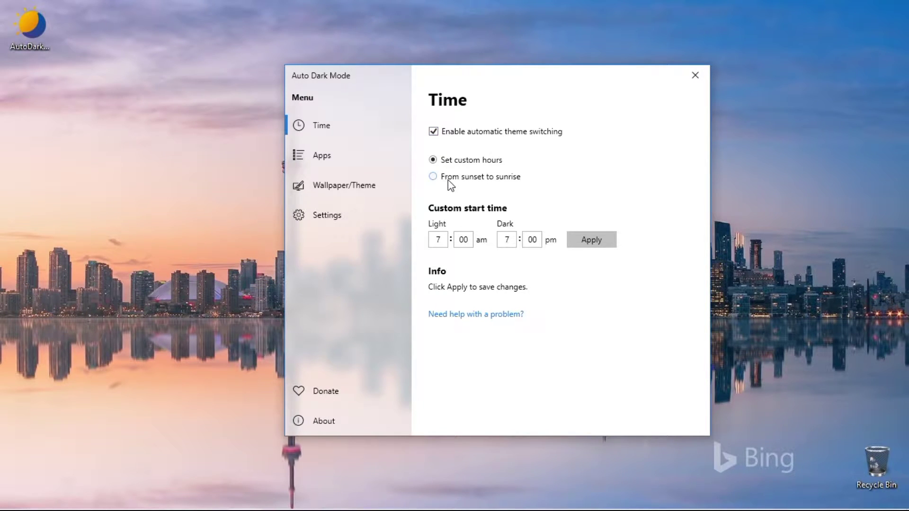
left_click(600, 243)
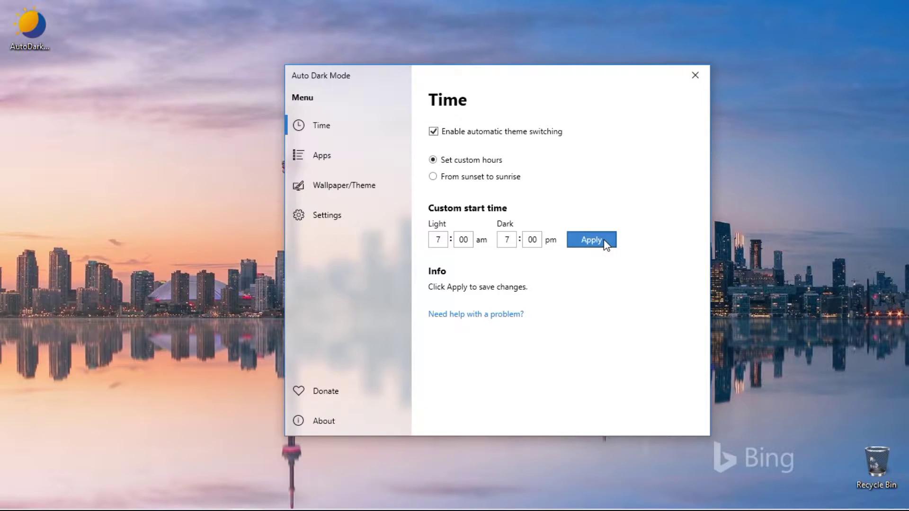
Set Apps, System, Edge (Legacy) and Office to 'Adapt to system', then fetch the browser extension.
left_click(327, 148)
left_click(493, 151)
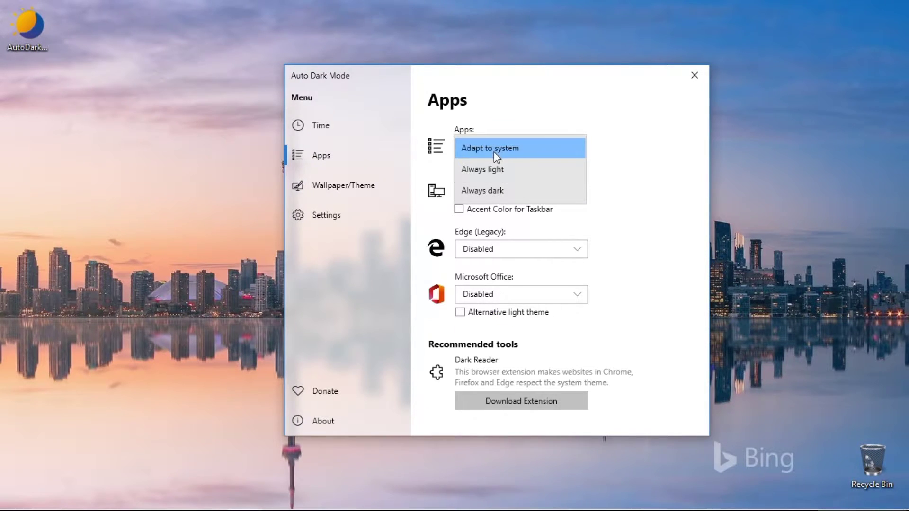
left_click(497, 150)
left_click(493, 191)
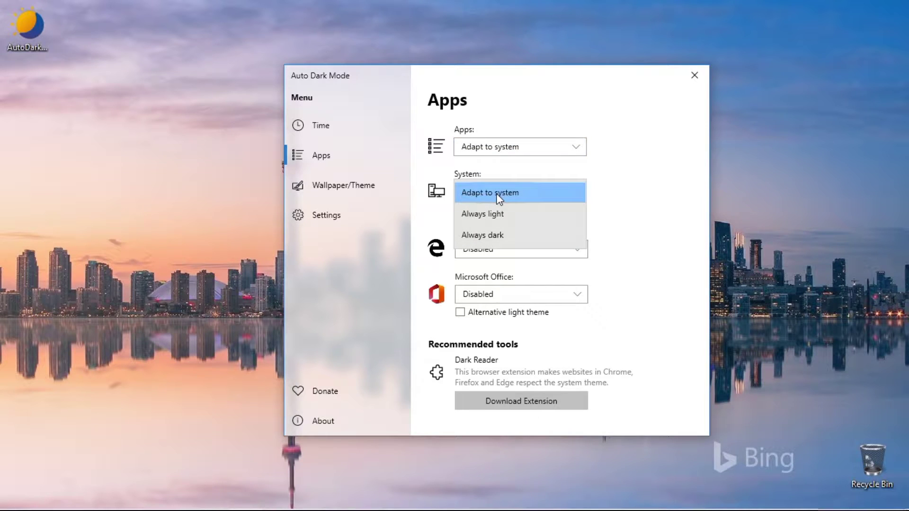
left_click(488, 193)
left_click(507, 257)
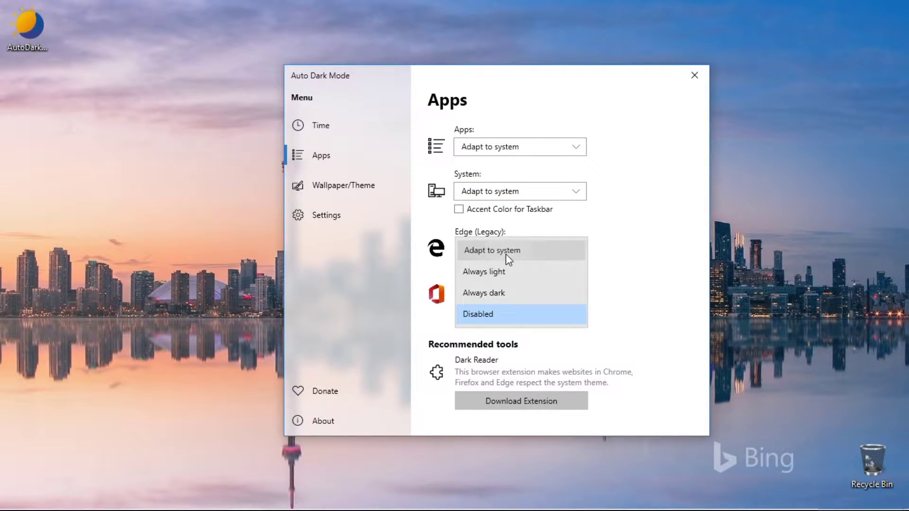
left_click(506, 251)
left_click(502, 296)
left_click(504, 293)
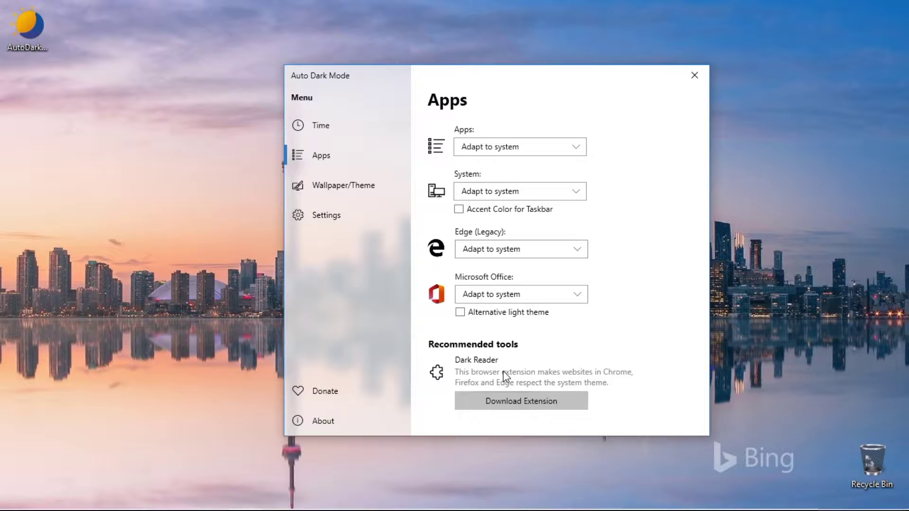
left_click(509, 402)
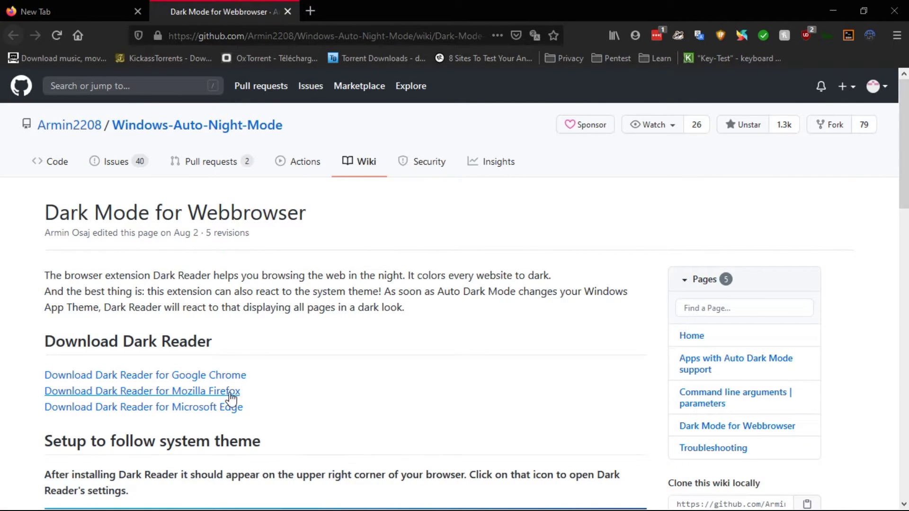
Add the Dark Reader extension to Firefox from its add-on page.
left_click(216, 393)
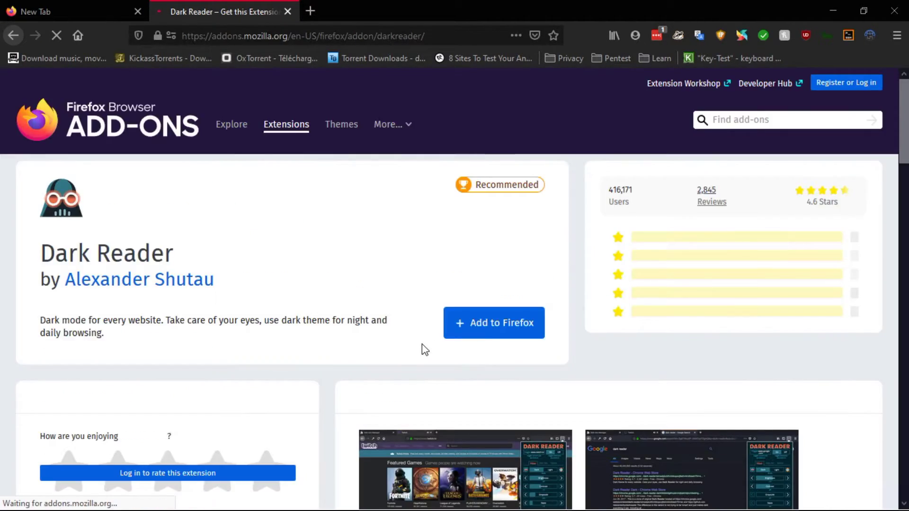
left_click(504, 325)
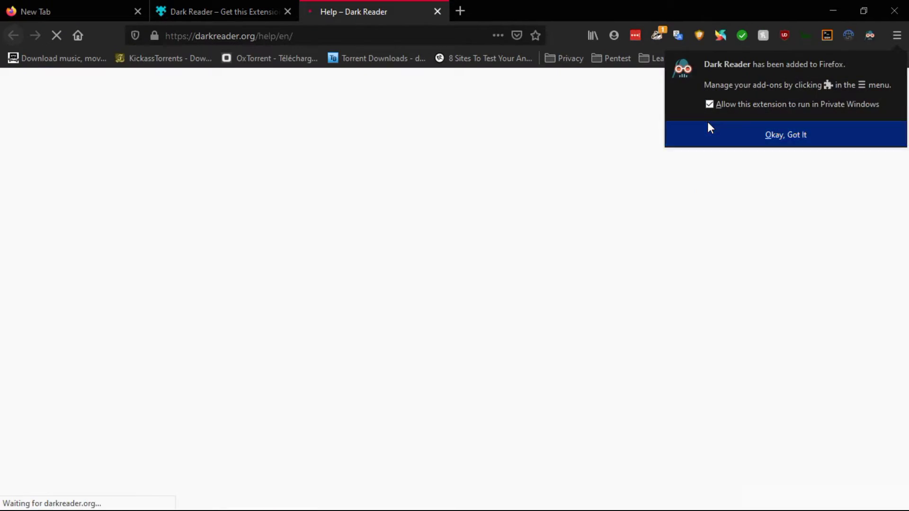
left_click(710, 131)
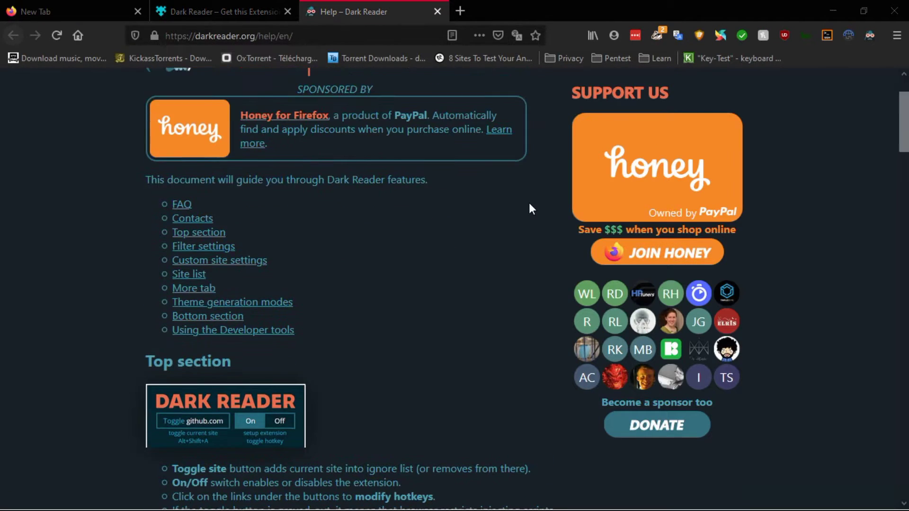
Turn on Dark Reader's 'Use system color scheme' automation, then close Firefox.
left_click(870, 35)
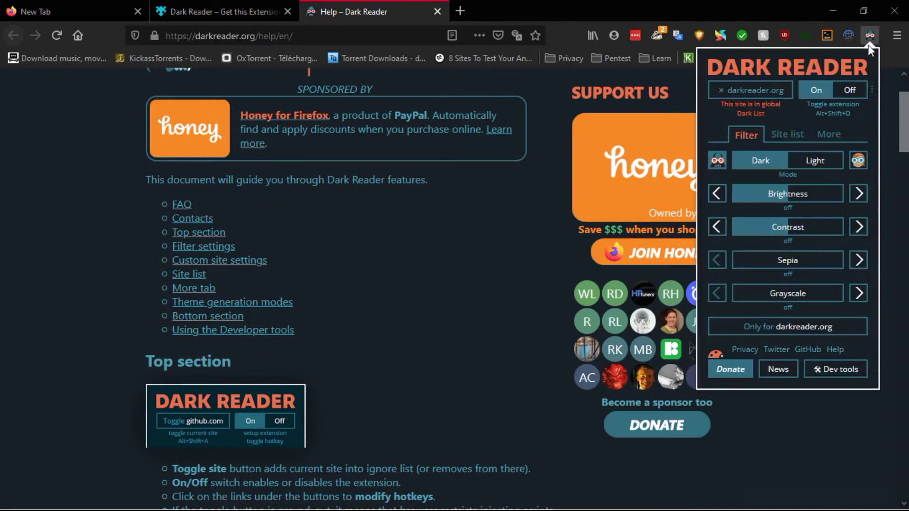
left_click(872, 92)
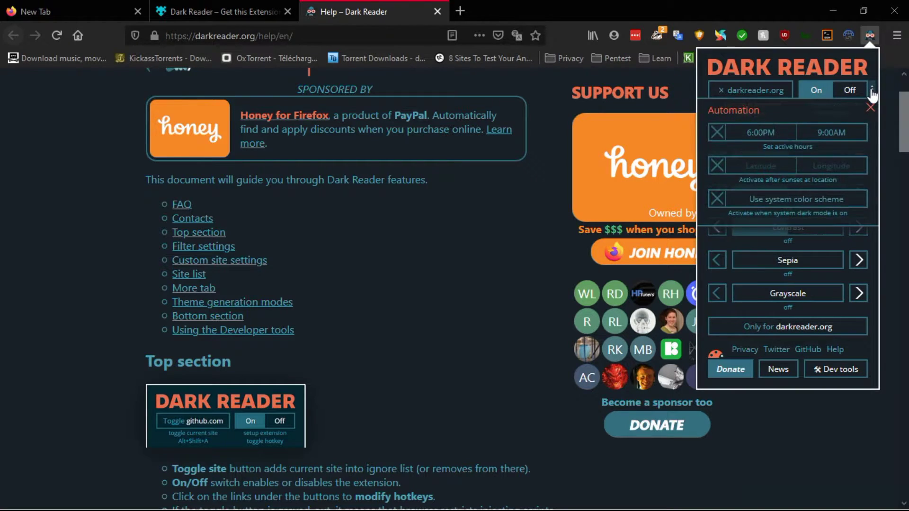
left_click(769, 207)
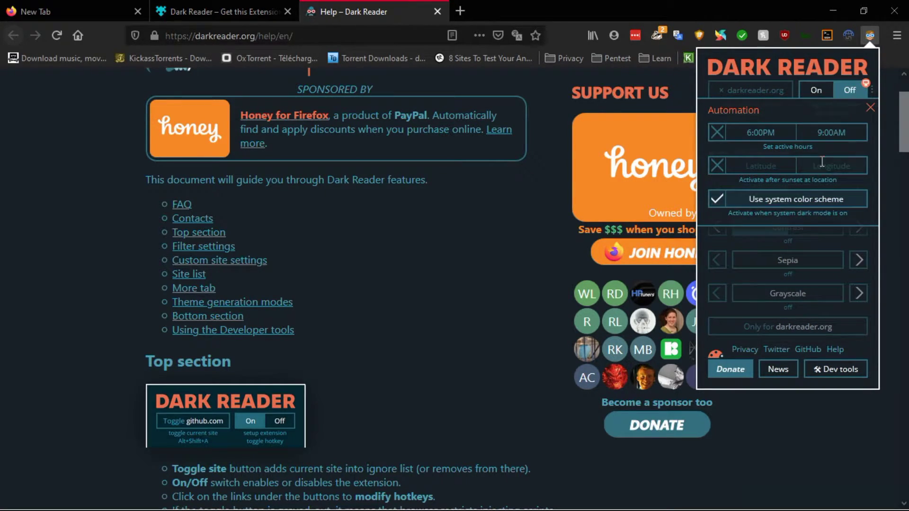
left_click(870, 108)
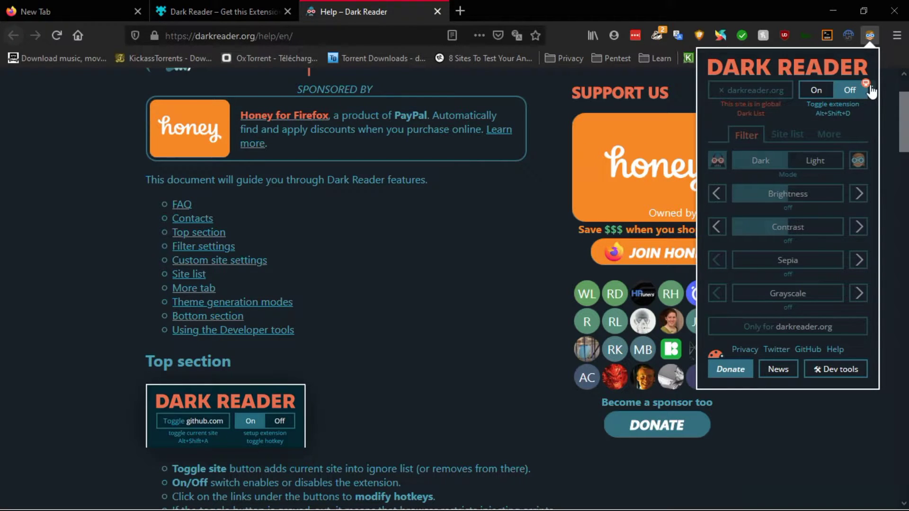
left_click(904, 31)
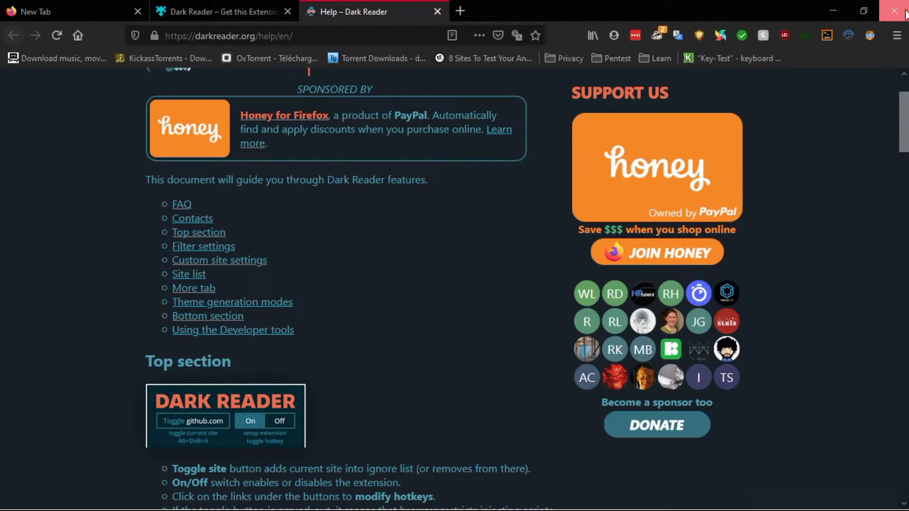
left_click(895, 10)
Confirm closing Firefox's tabs, then view Auto Dark Mode's Settings and Wallpaper/Theme pages.
left_click(444, 278)
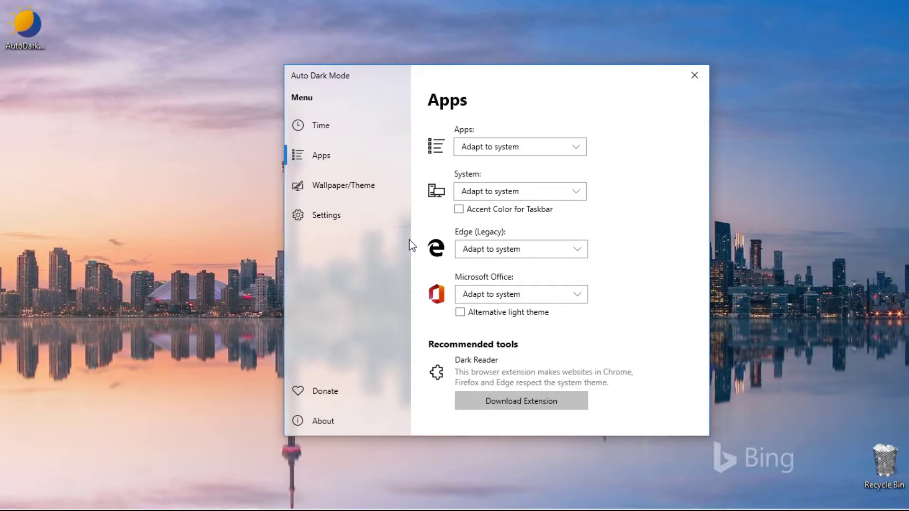
left_click(358, 224)
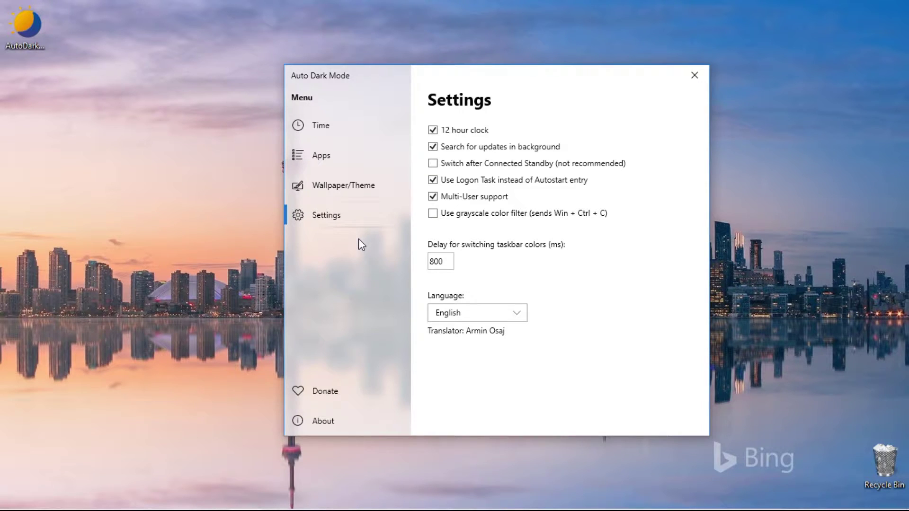
left_click(322, 185)
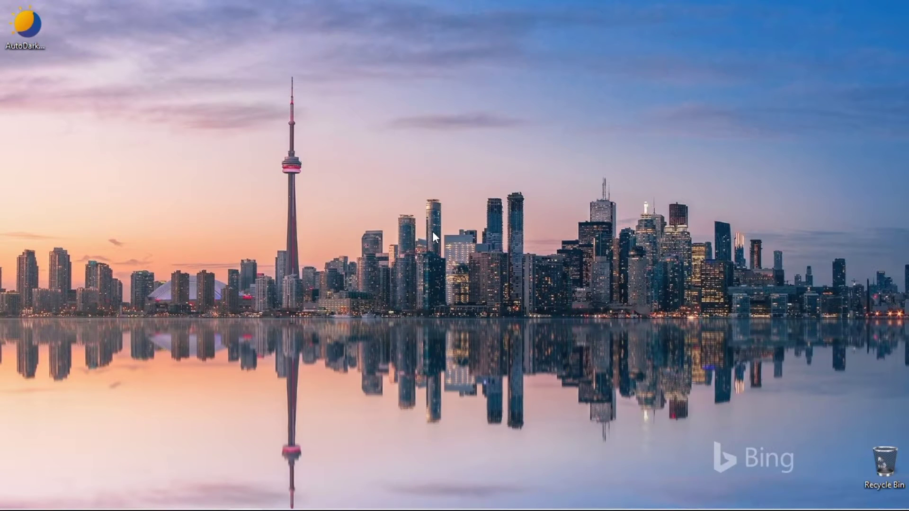
Search 'Task Scheduler' from the Start menu and open it.
left_click(15, 497)
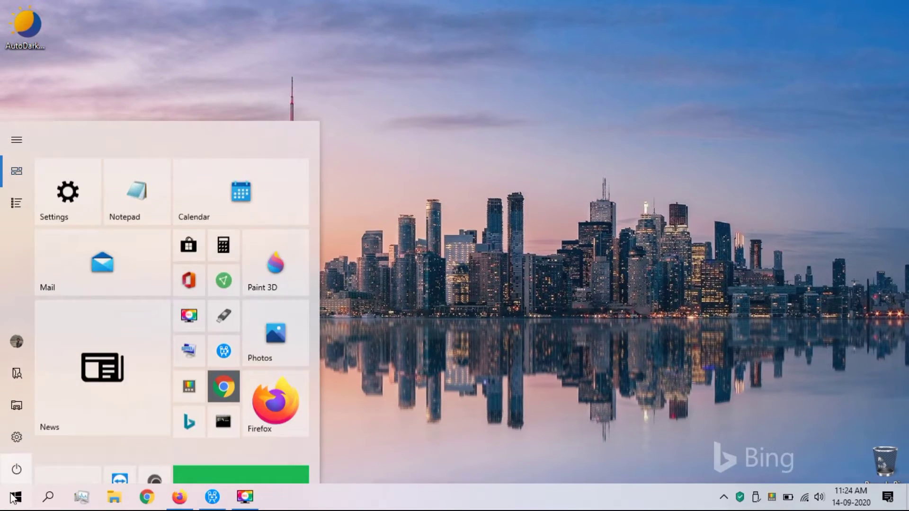
left_click(49, 498)
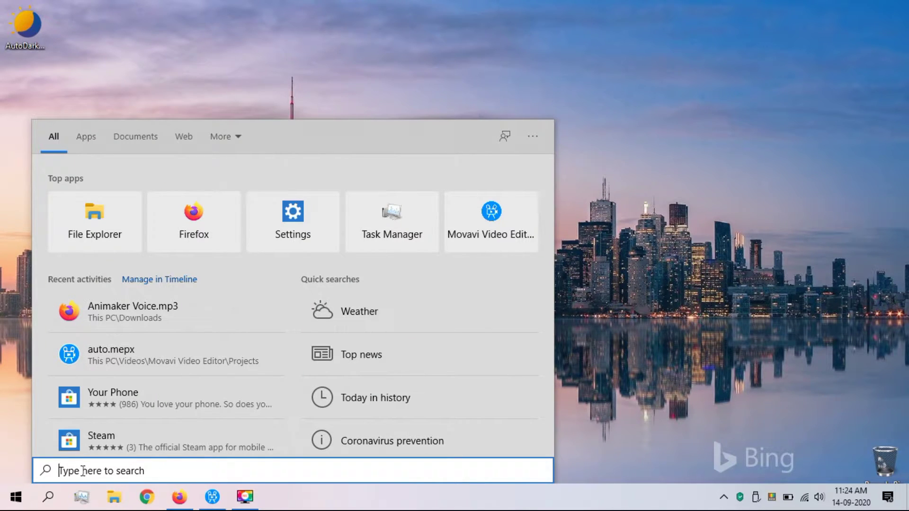
type("Task Scheduler")
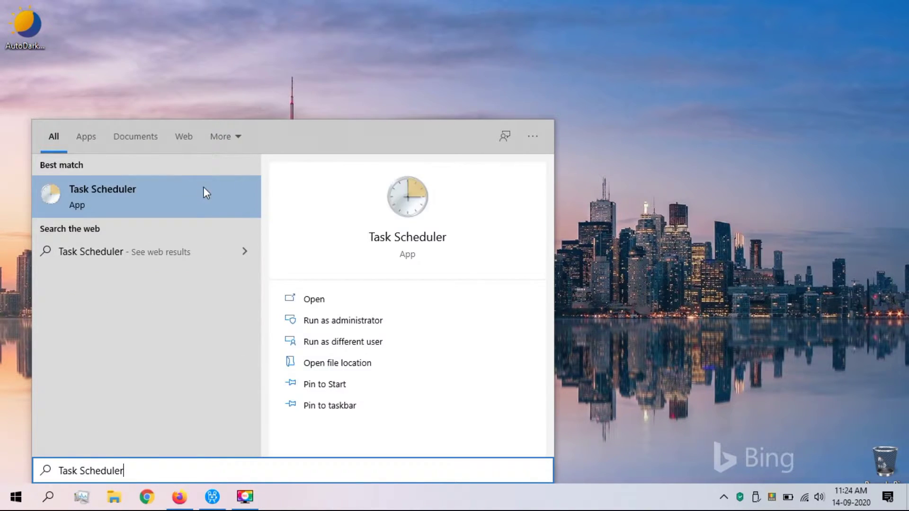
left_click(314, 301)
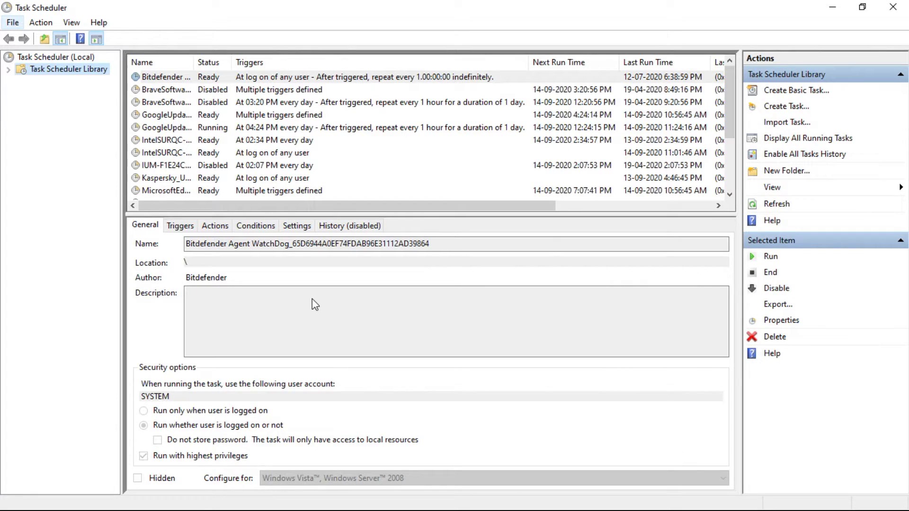
Add a 'system mode' folder under Task Scheduler Library and select it.
right_click(61, 75)
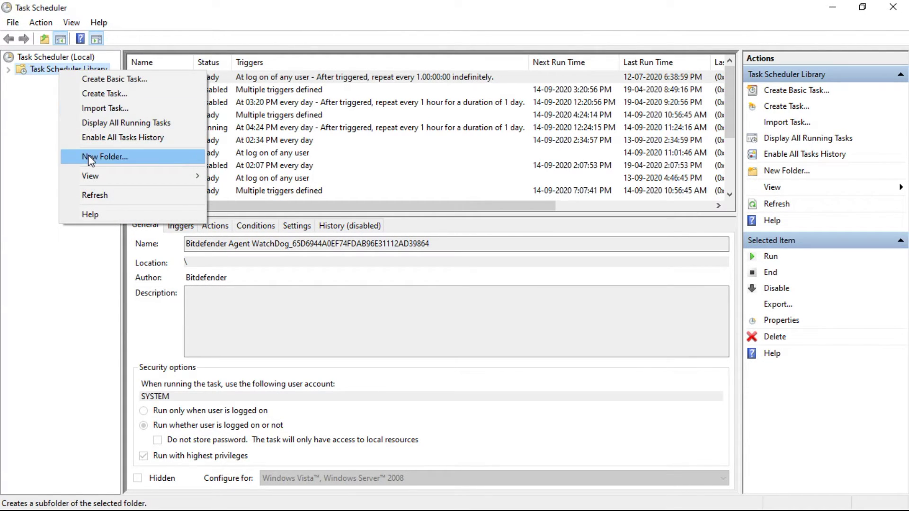
left_click(89, 156)
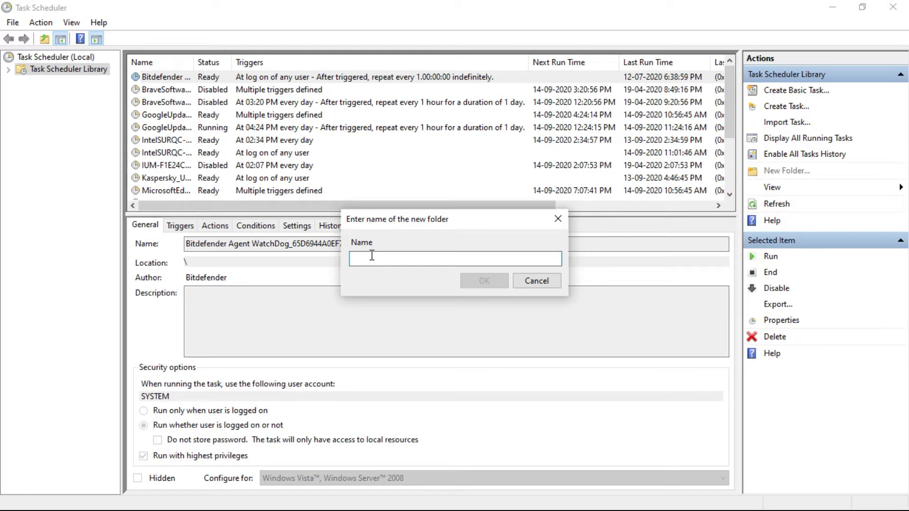
type("system mode")
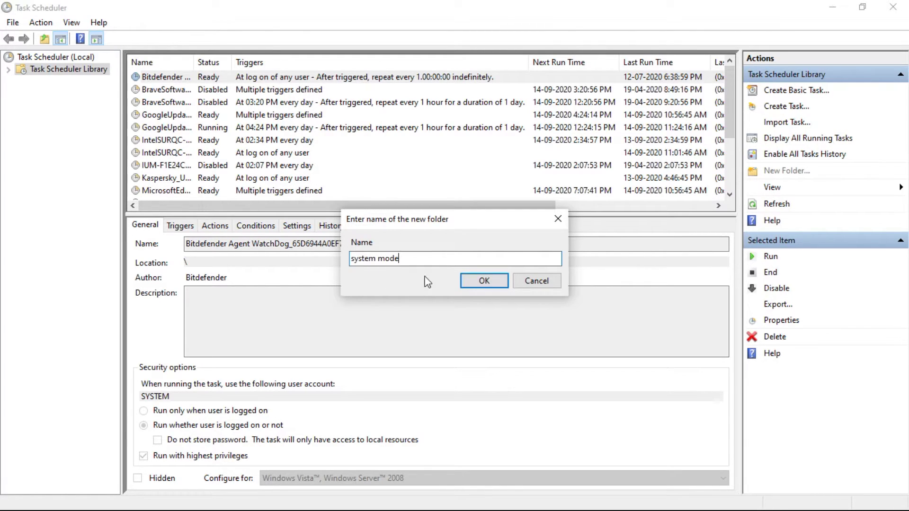
left_click(480, 283)
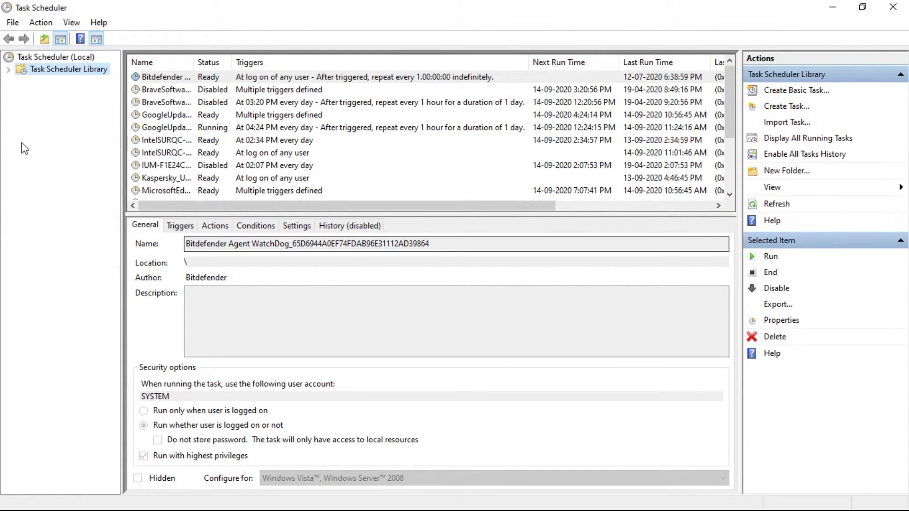
left_click(9, 70)
left_click(42, 179)
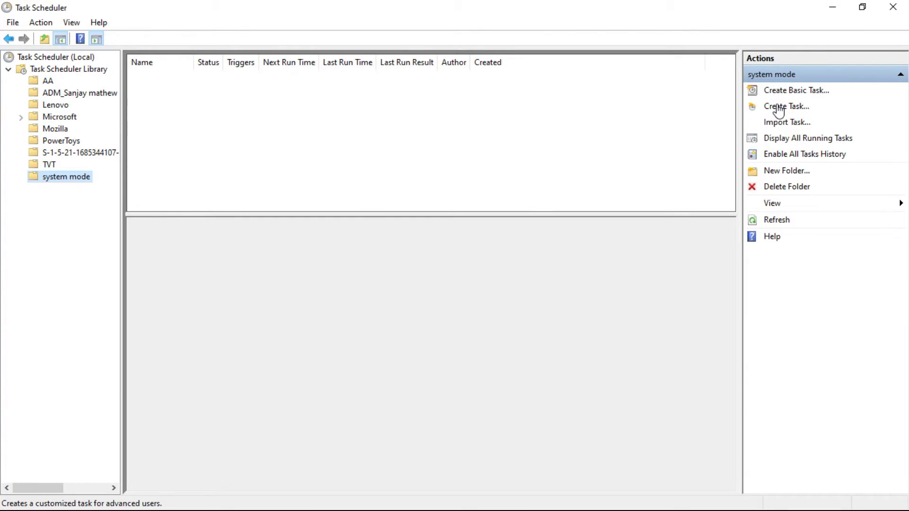
Create task Dark_mode, running whether or not the user is logged on, password not stored.
left_click(779, 109)
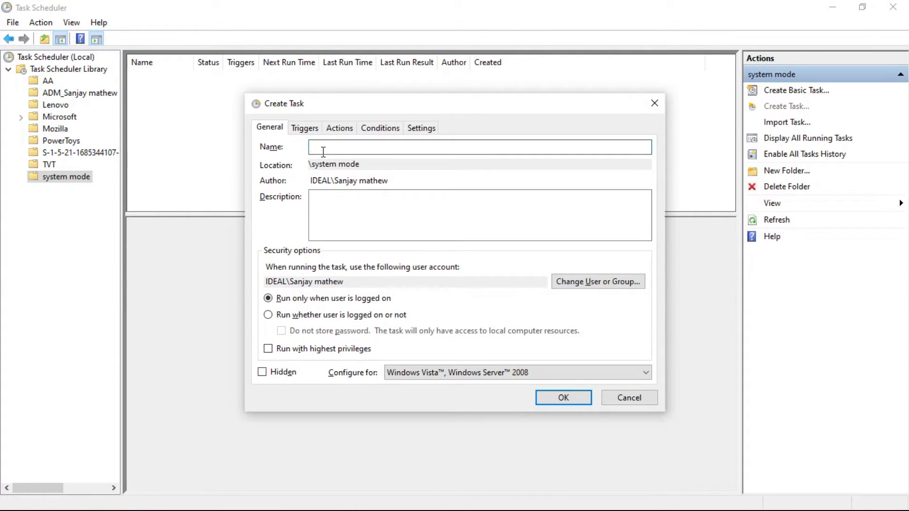
type("Dark_mode")
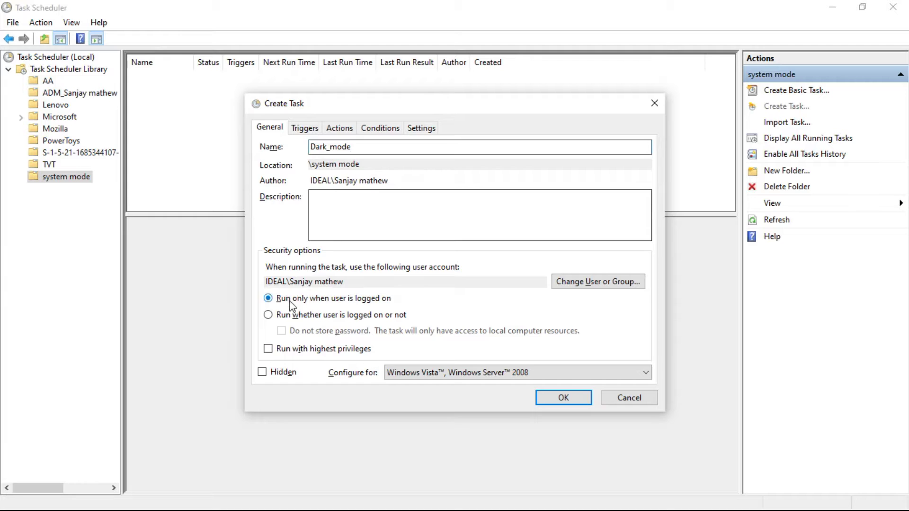
left_click(270, 315)
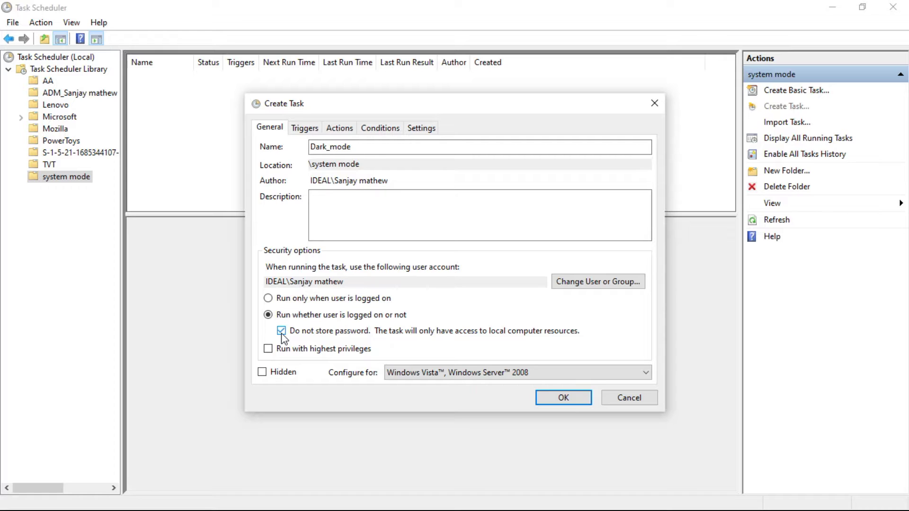
Add a Daily trigger starting at 7:00 PM to the Dark_mode task.
left_click(306, 129)
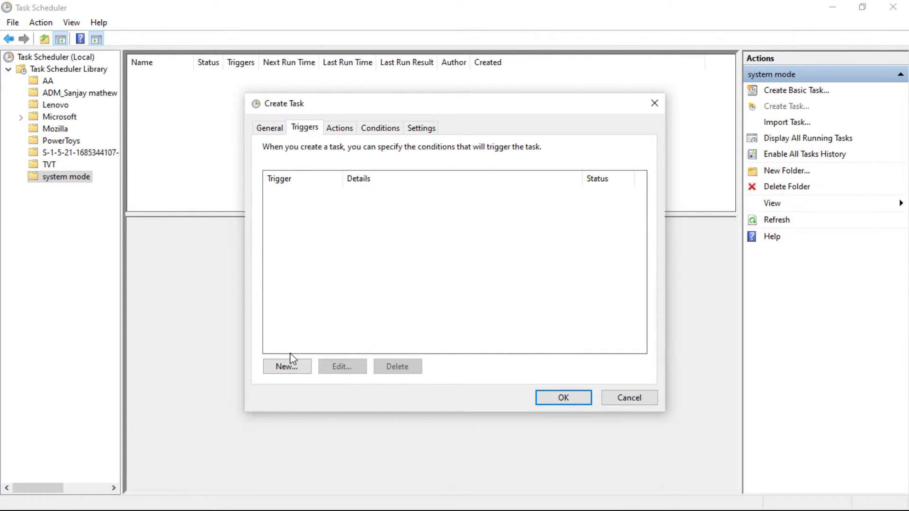
left_click(289, 368)
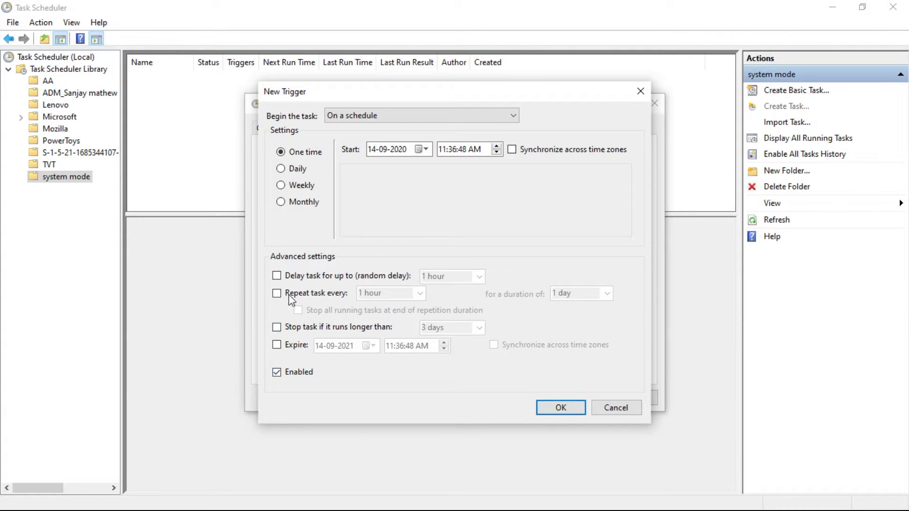
left_click(330, 116)
left_click(335, 133)
left_click(296, 170)
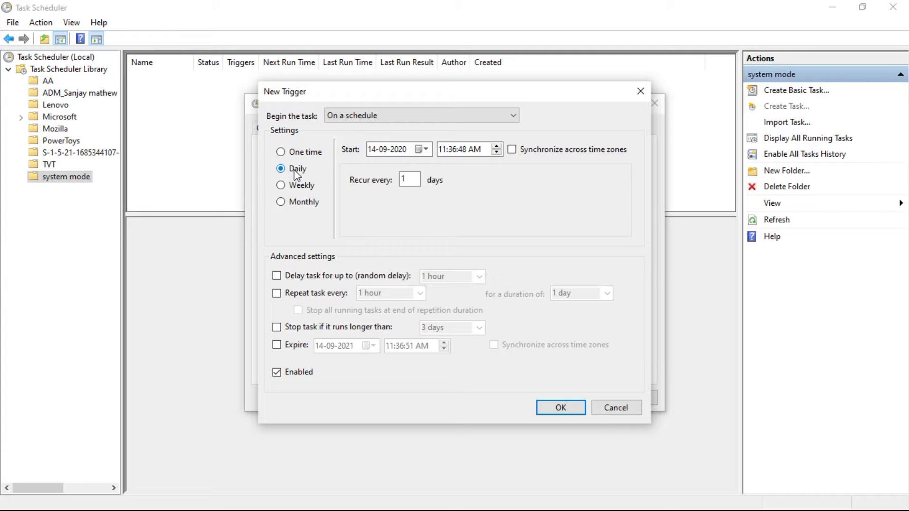
left_click(482, 150)
left_click(496, 146)
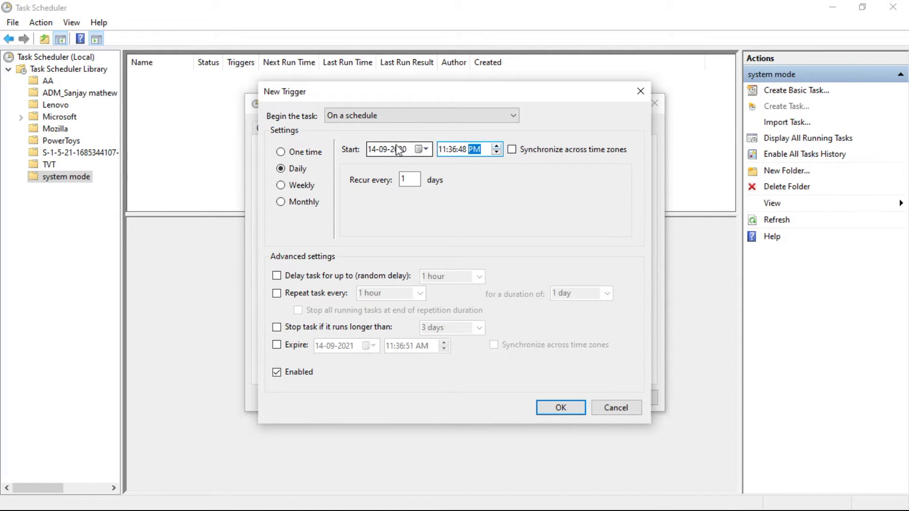
left_click(445, 150)
key("Left")
type("7")
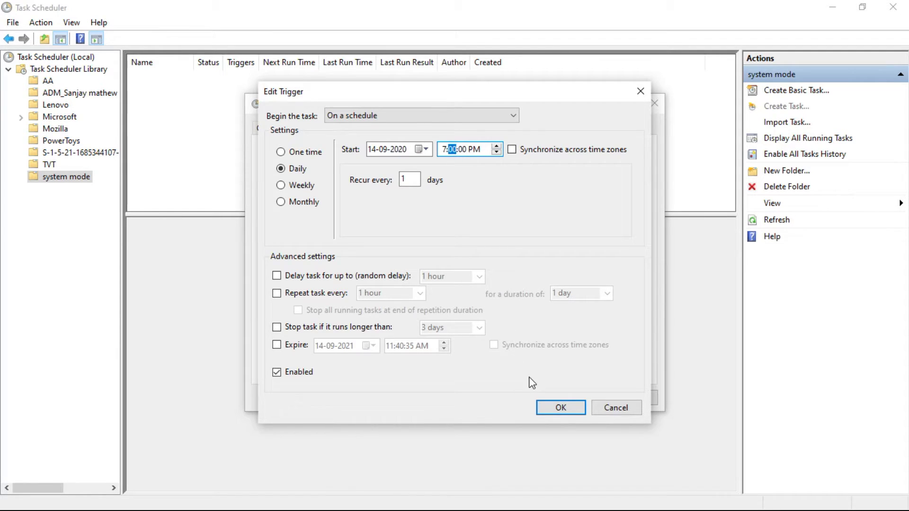
left_click(549, 406)
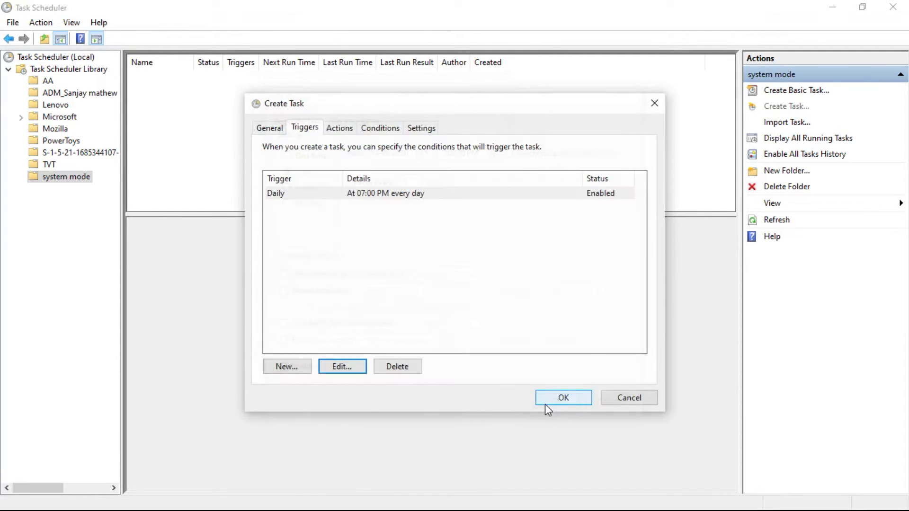
Add a Start a program action running powershell.exe with the pasted New-ItemProperty argument string.
left_click(334, 130)
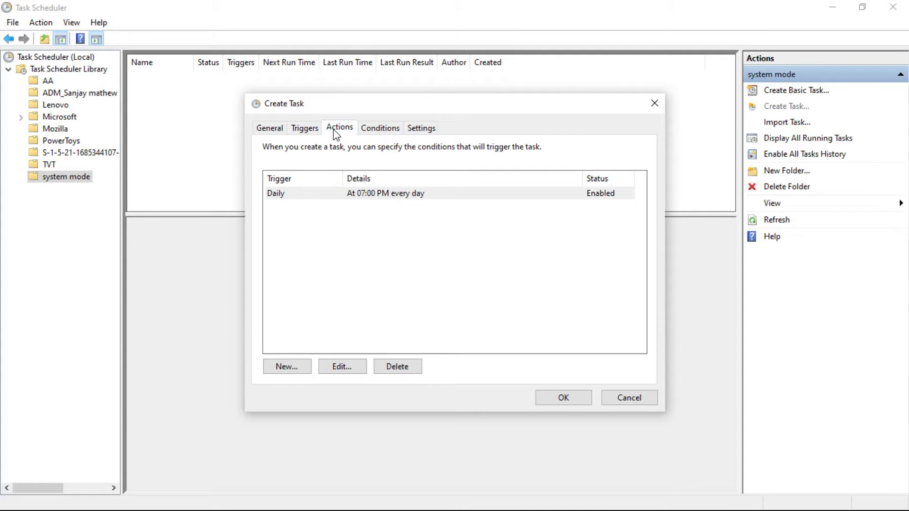
left_click(286, 371)
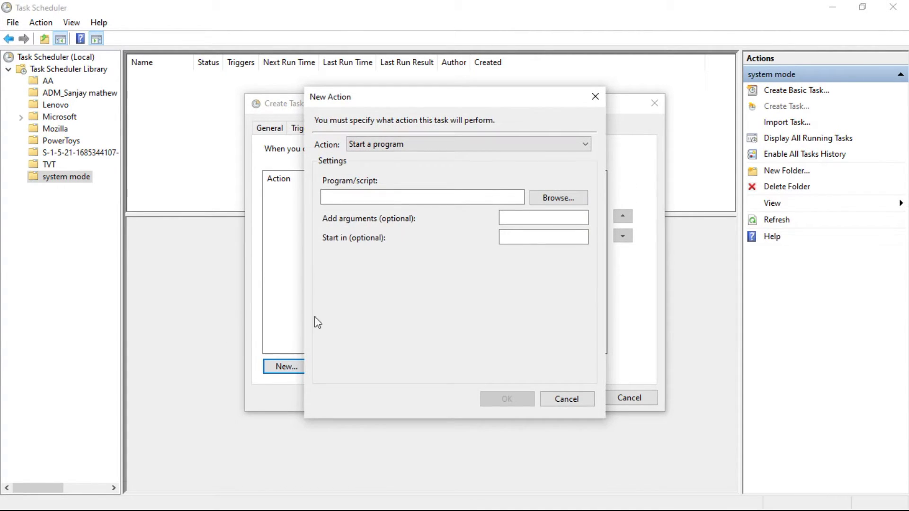
left_click(399, 146)
left_click(393, 153)
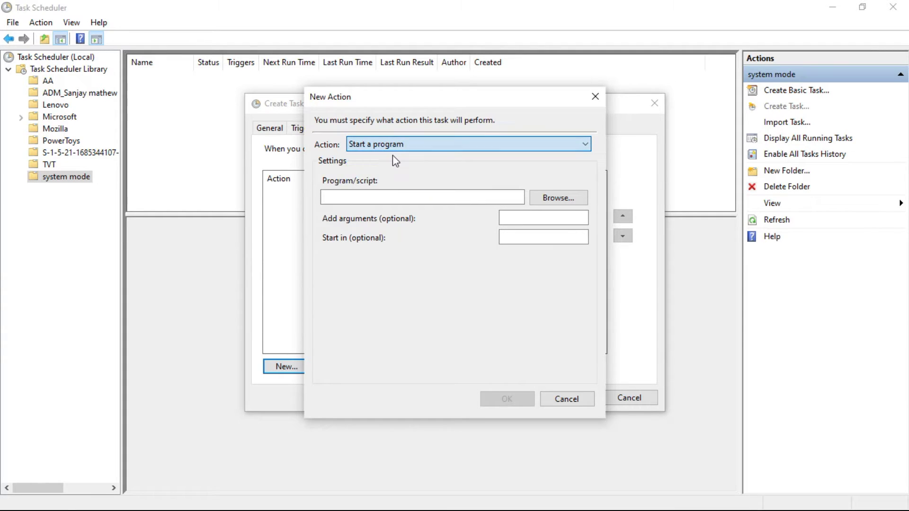
left_click(402, 199)
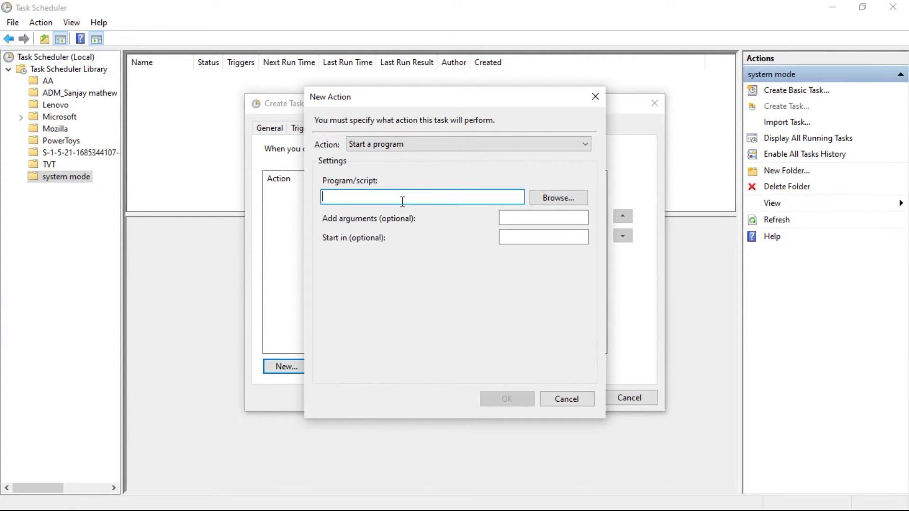
type("%SystemRoot%\\system32\\WindowsPowerShell\\v1.0\\powershell.exe")
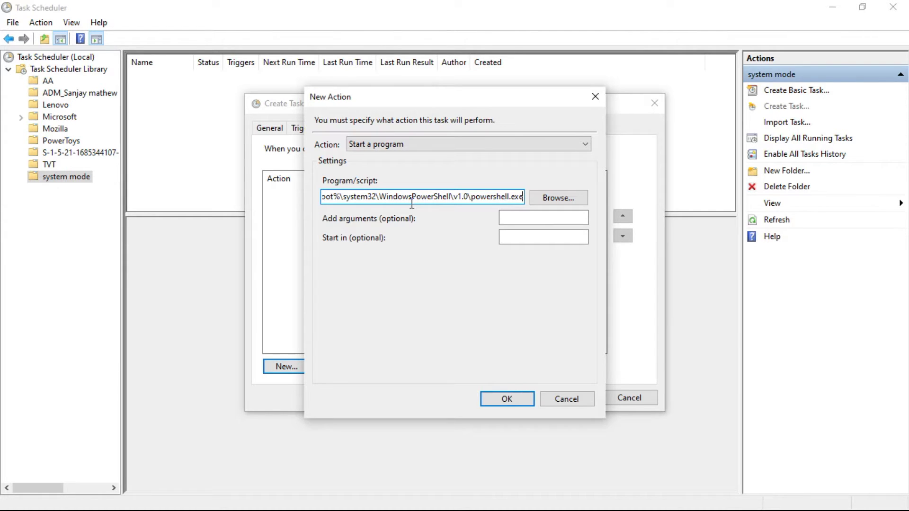
key("Tab")
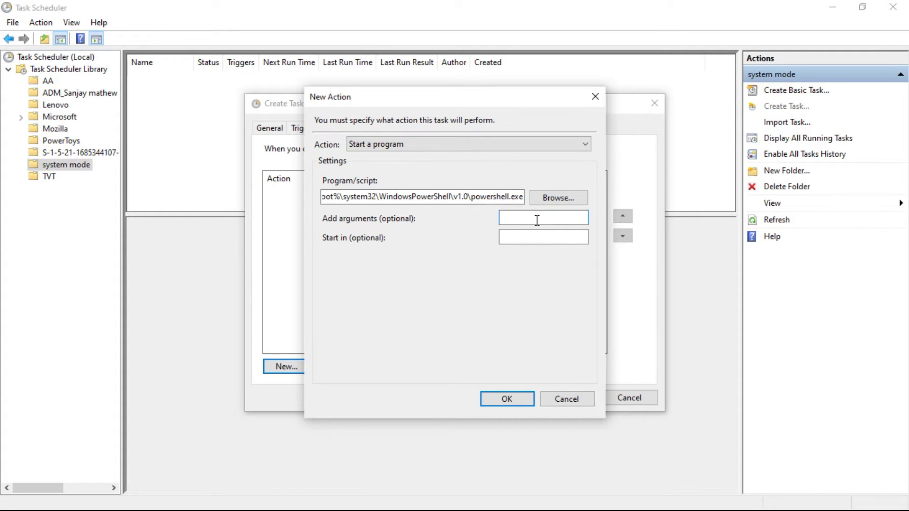
key("ctrl+v")
left_click(506, 399)
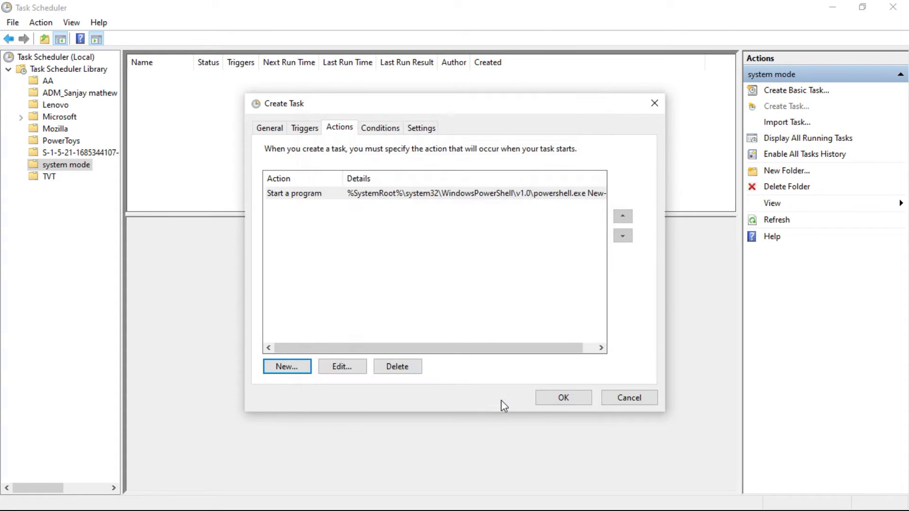
Enable run-after-missed-start and restart-on-failure, then save the Dark_mode task.
left_click(421, 129)
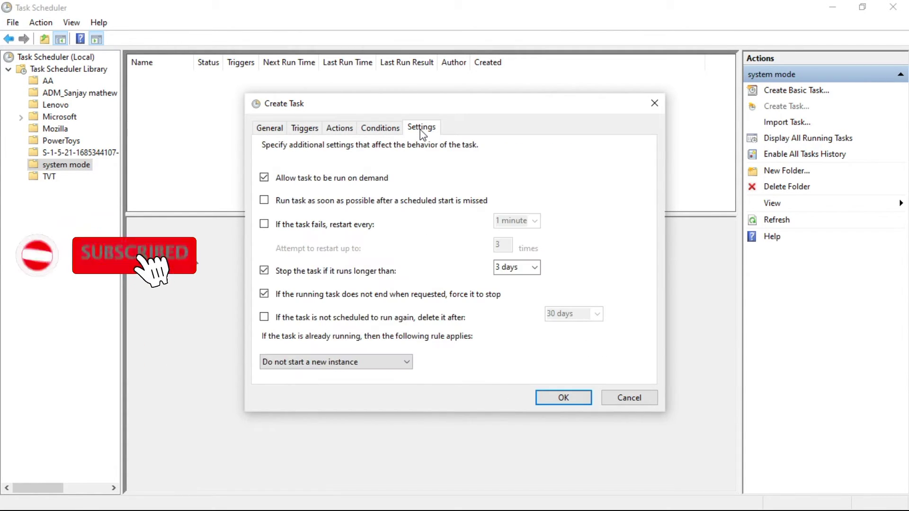
left_click(263, 201)
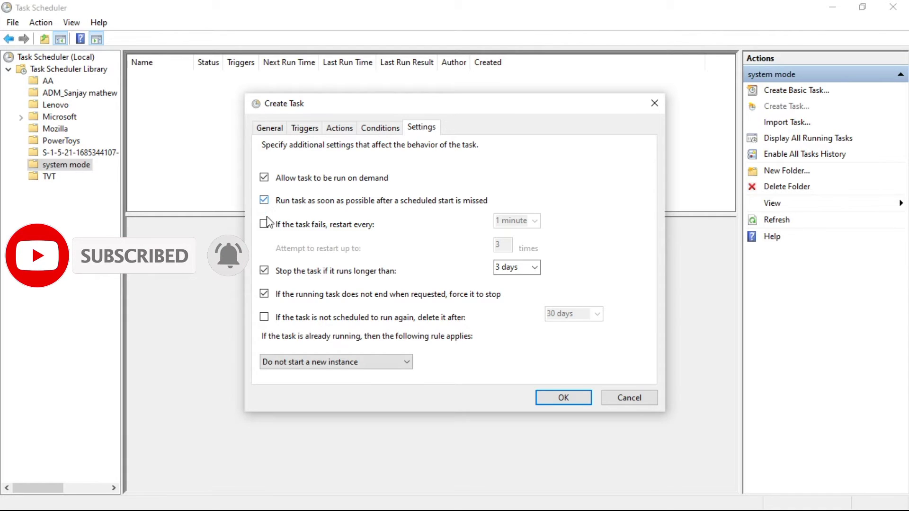
left_click(264, 224)
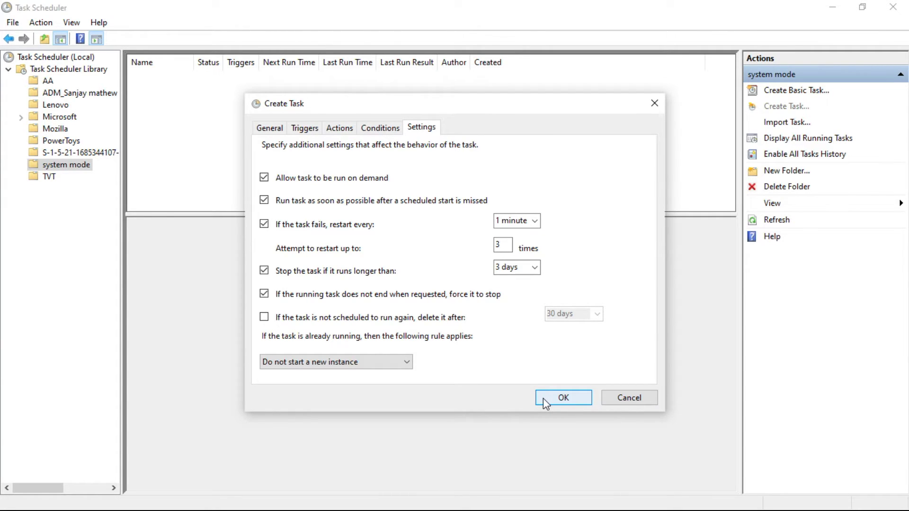
key("alt")
left_click(538, 400)
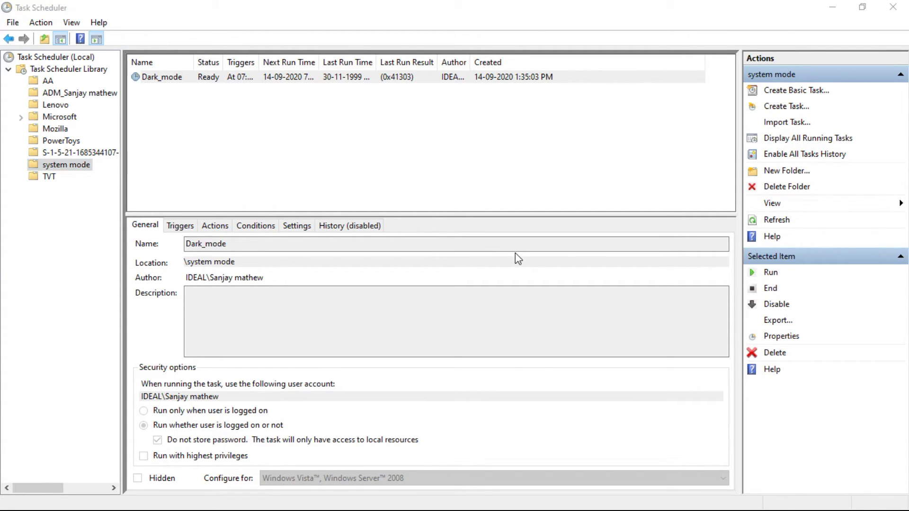
left_click(783, 110)
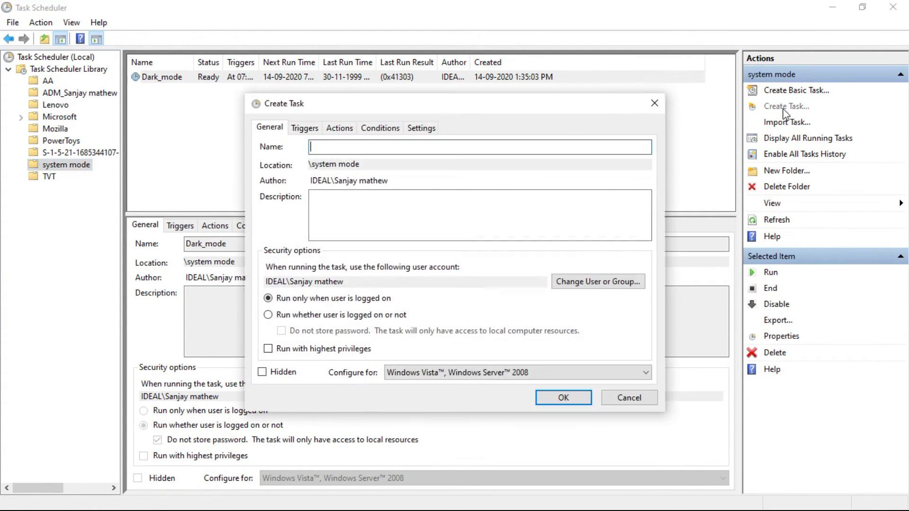
left_click(305, 127)
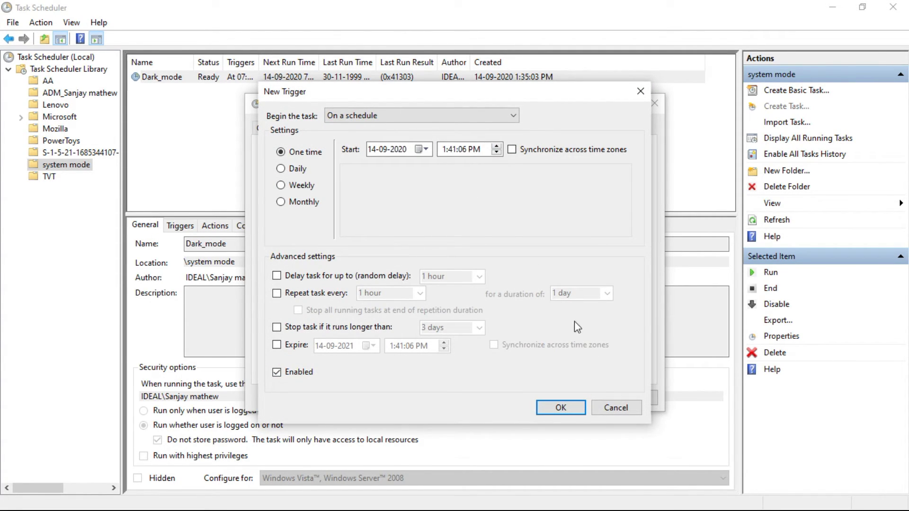
left_click(616, 407)
left_click(351, 128)
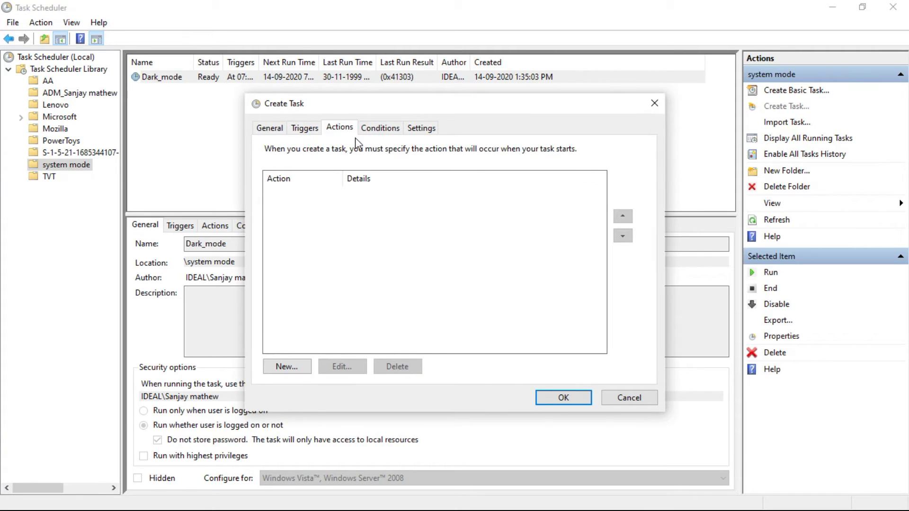
left_click(286, 366)
left_click(542, 222)
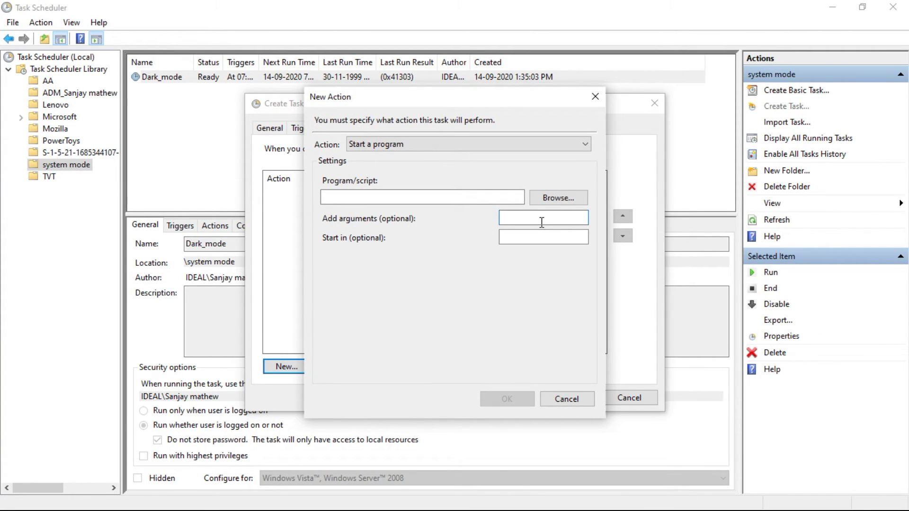
left_click(579, 401)
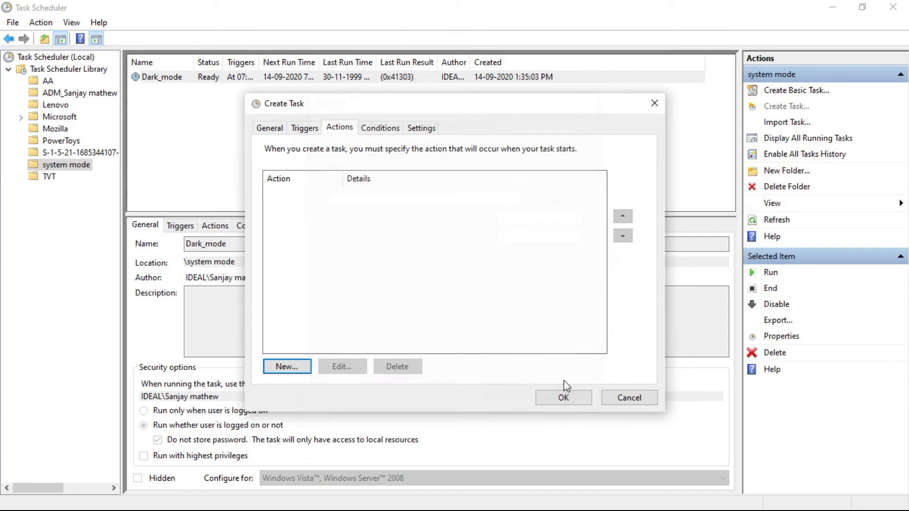
left_click(620, 399)
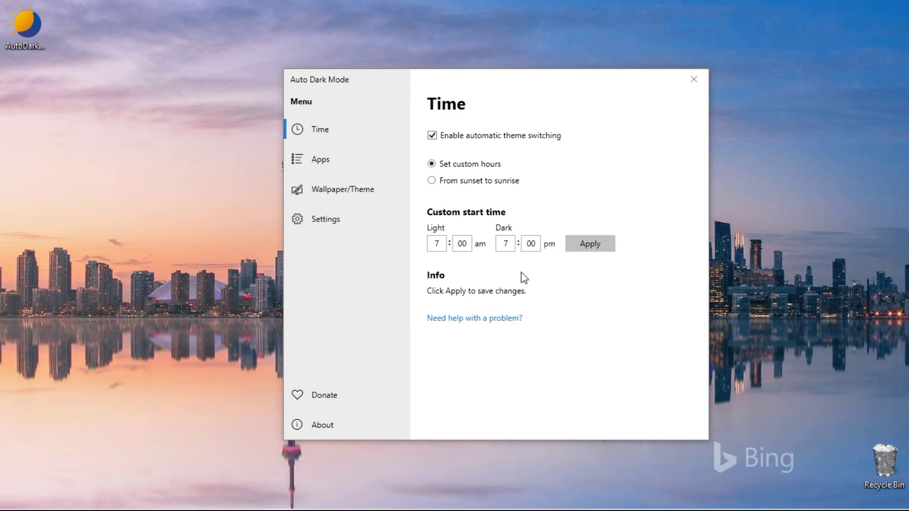
Toggle automatic switching off and on for the 7:00 am / 7:00 pm schedule, check Wallpaper/Theme and Settings, then close Auto Dark Mode.
left_click(476, 137)
left_click(475, 137)
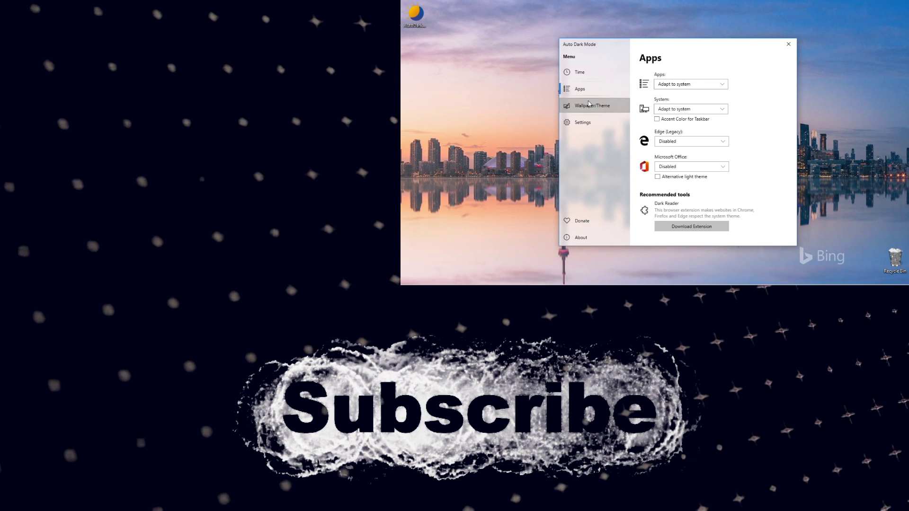
left_click(585, 109)
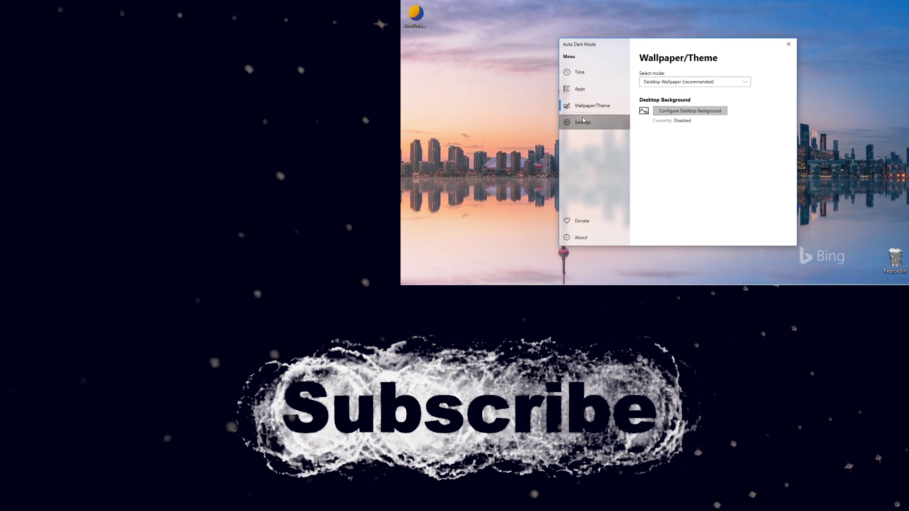
left_click(583, 122)
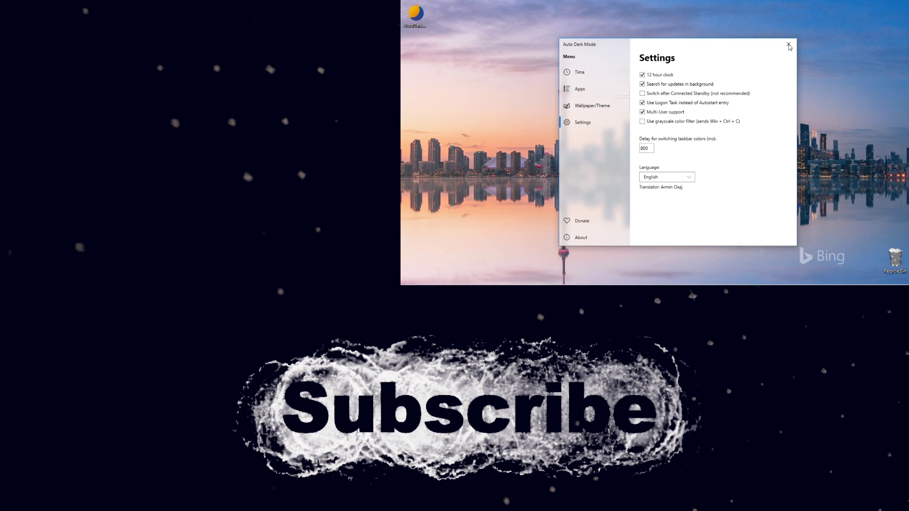
left_click(789, 45)
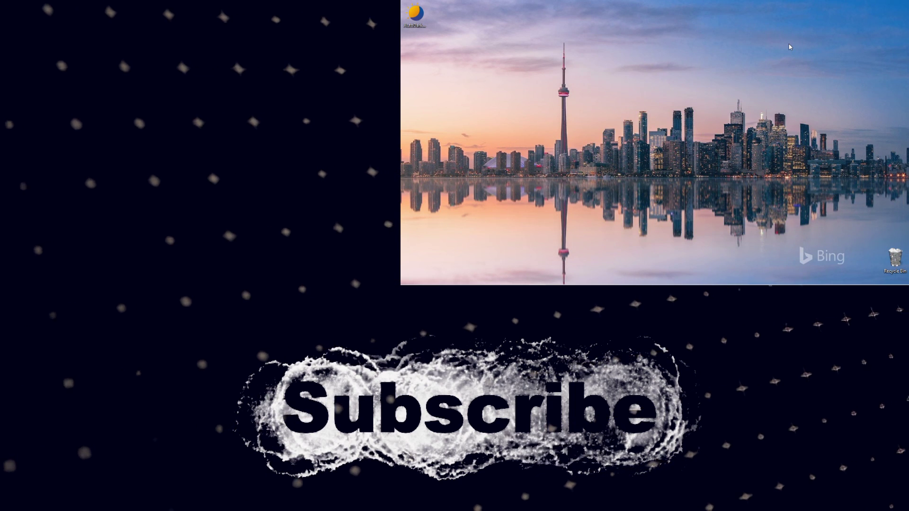